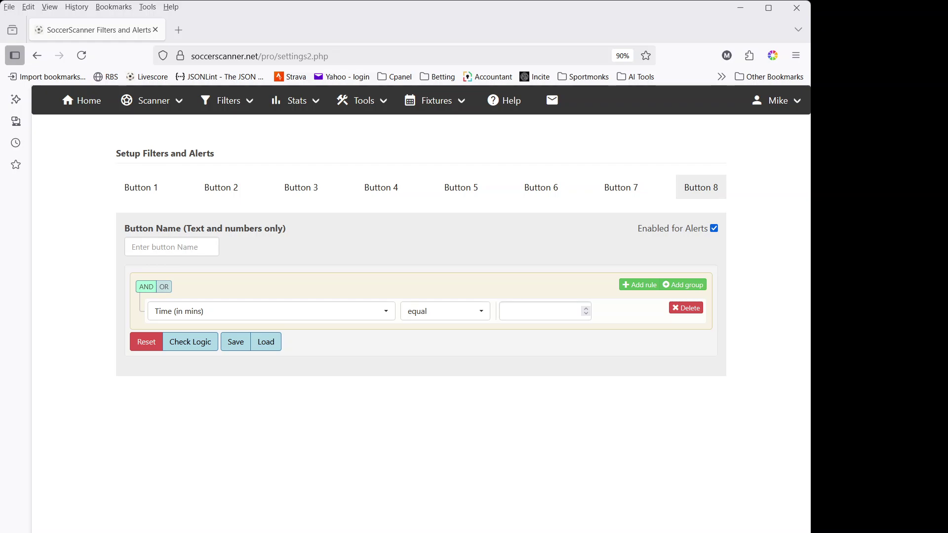
Keep the first rule on Time (in mins) and set it to less or equal 45.
left_click(285, 315)
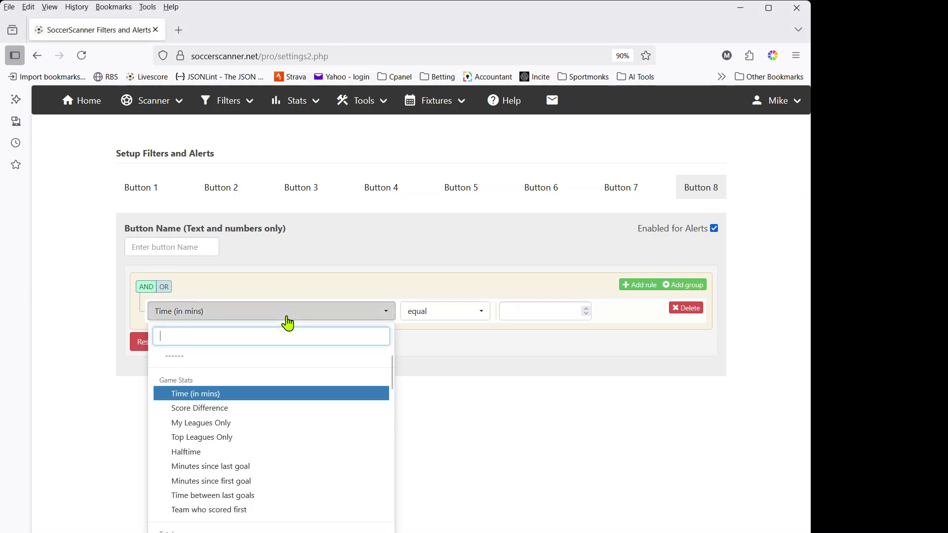
scroll(365, 479, "down", 8)
scroll(358, 484, "down", 12)
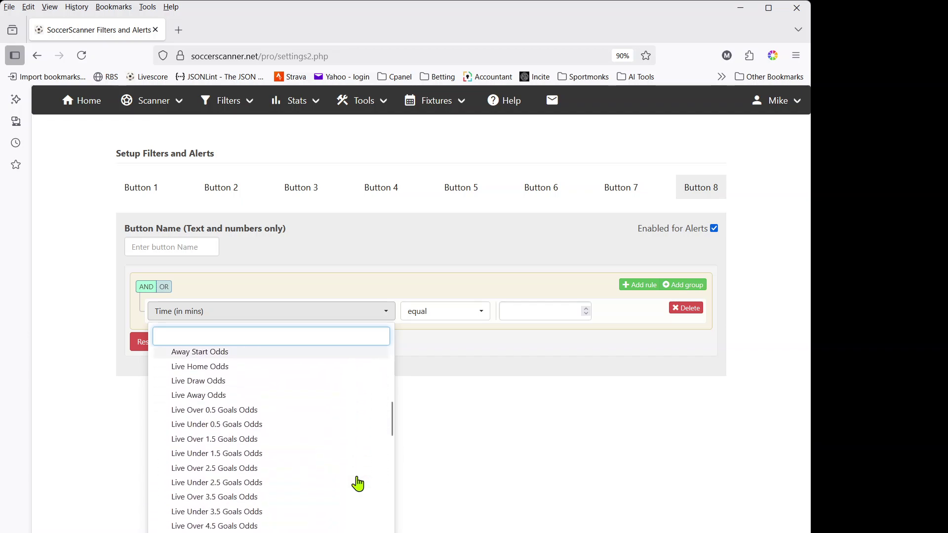
scroll(358, 478, "down", 12)
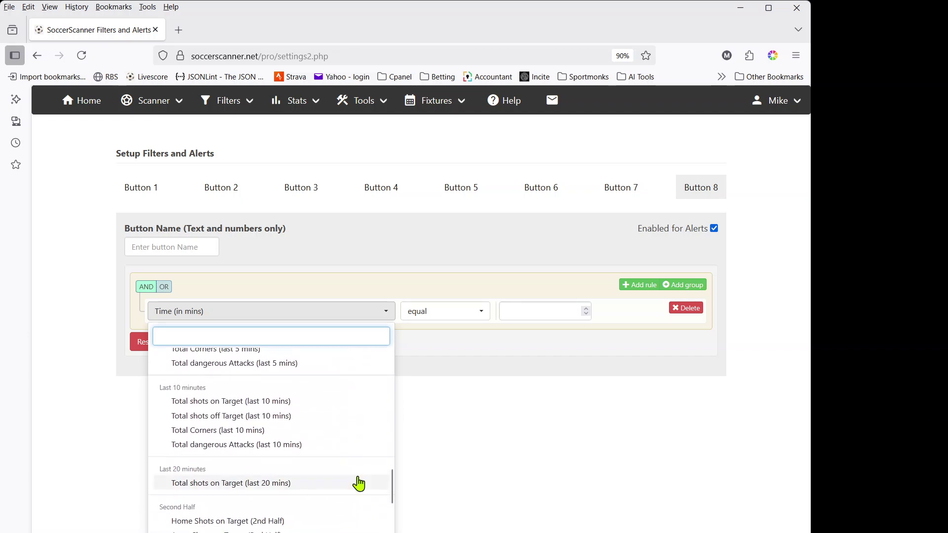
scroll(358, 484, "down", 15)
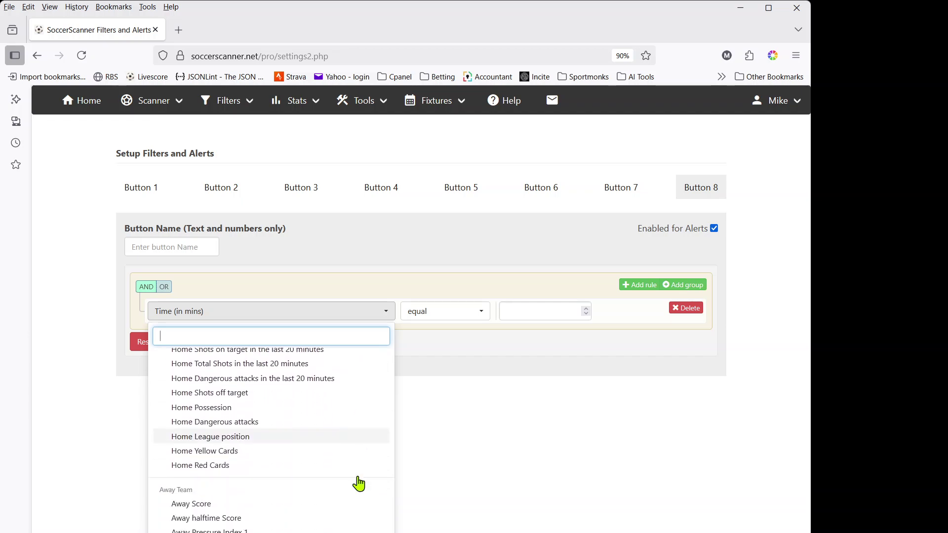
scroll(359, 484, "down", 3)
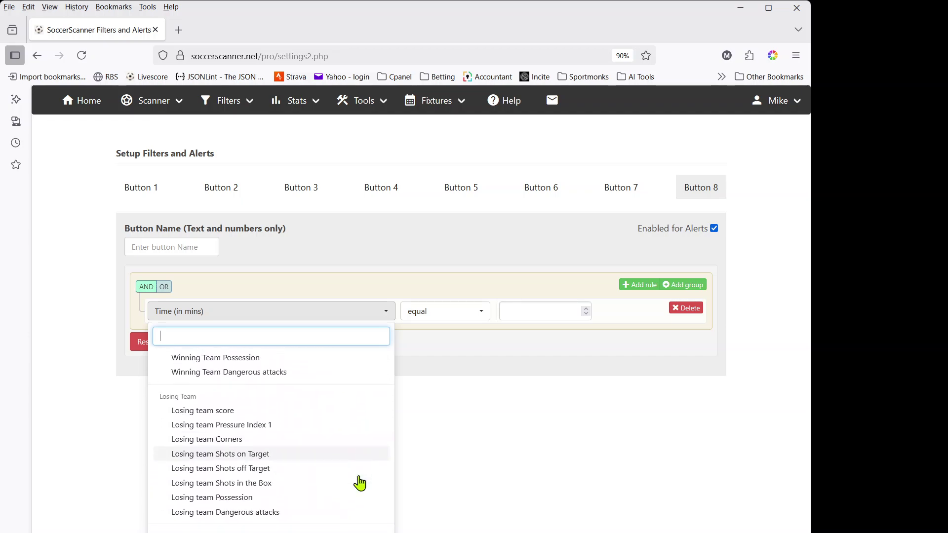
scroll(359, 484, "up", 6)
scroll(359, 484, "up", 15)
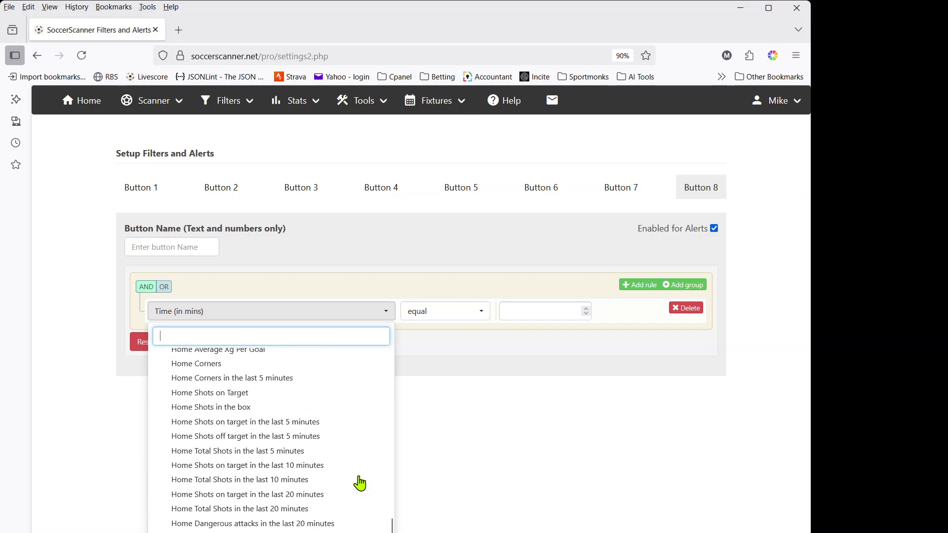
left_click(484, 441)
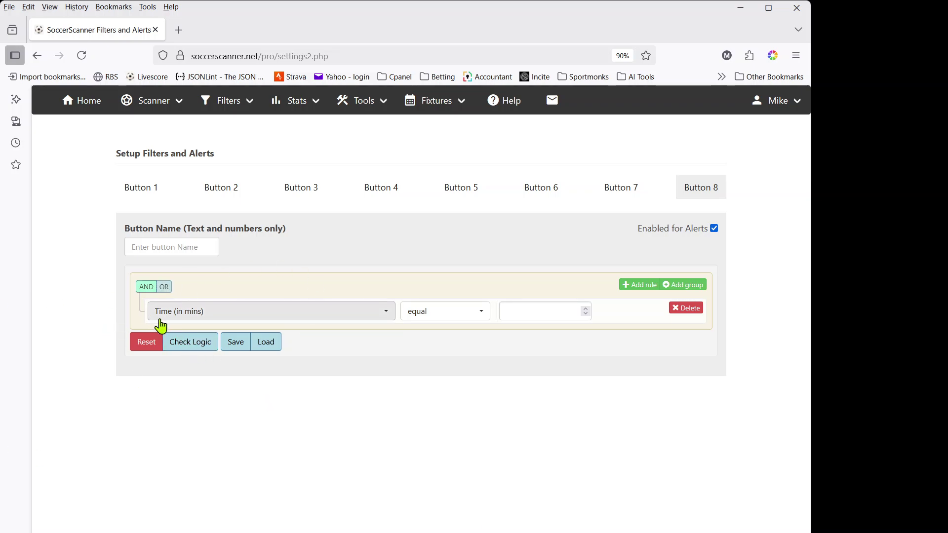
left_click(438, 324)
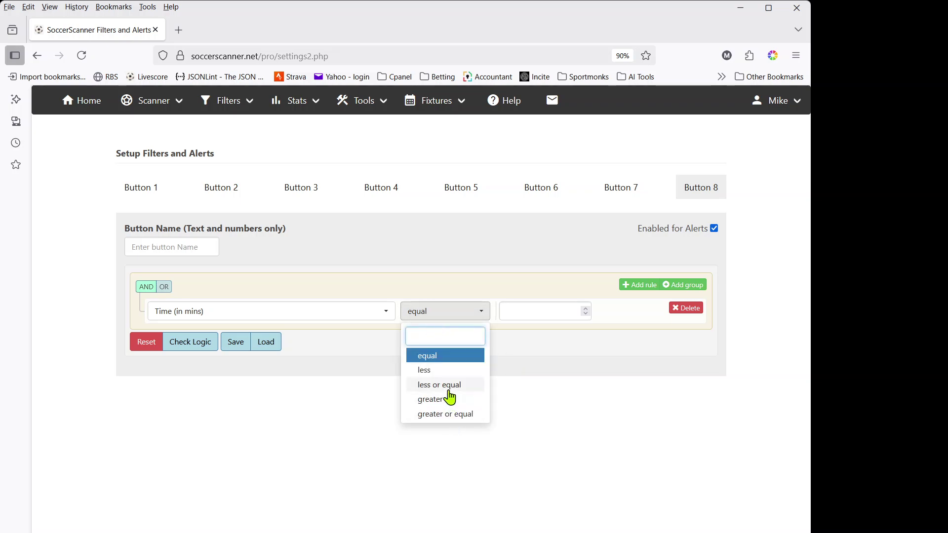
left_click(438, 384)
left_click(514, 311)
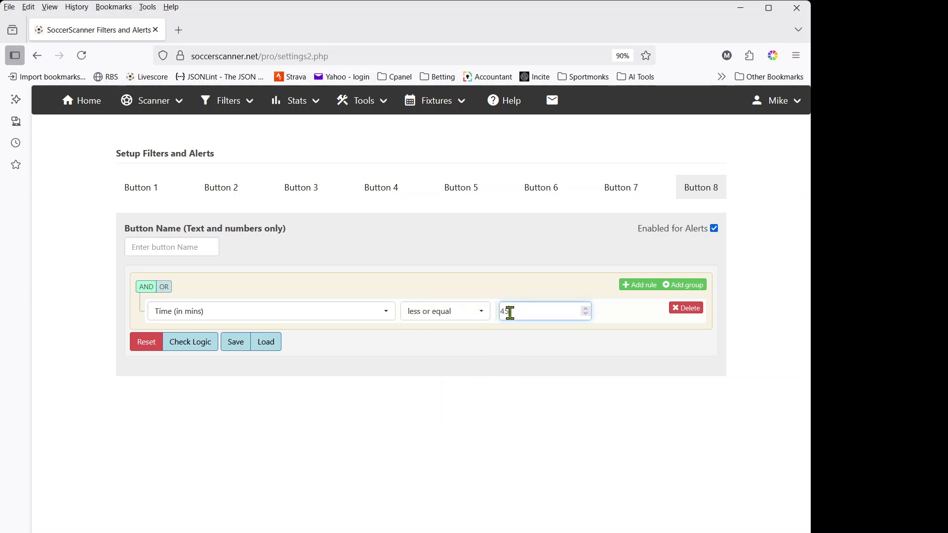
Add a second rule for Total Goals equal 0.
left_click(639, 290)
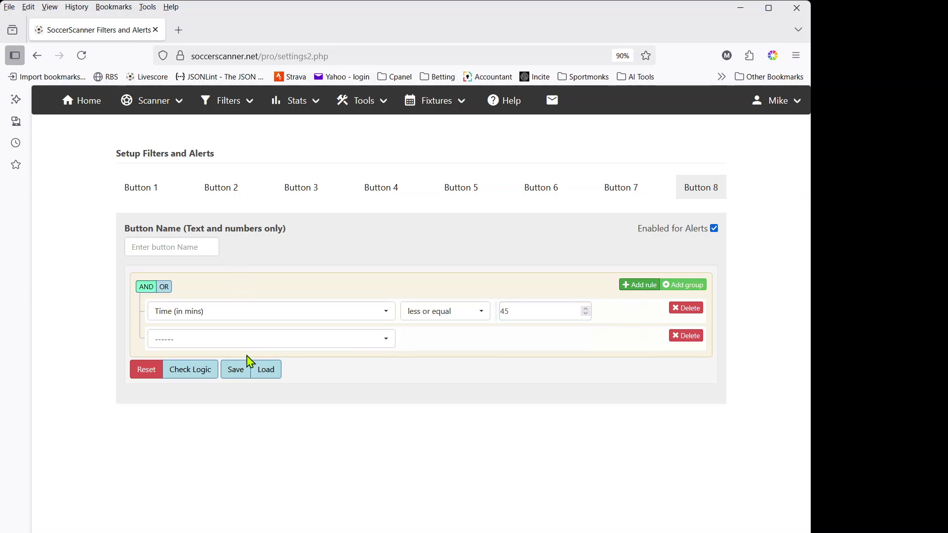
left_click(267, 343)
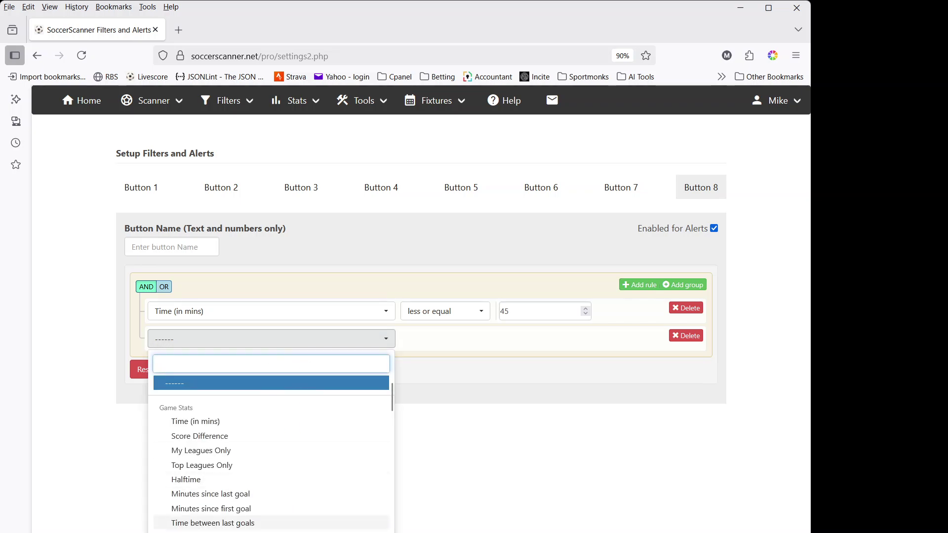
left_click(213, 523)
left_click(521, 339)
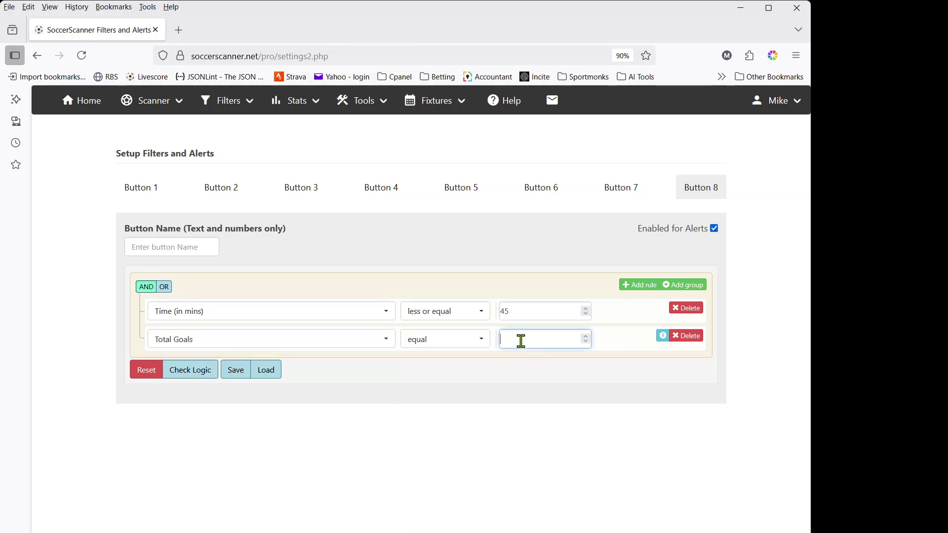
type("0")
left_click(539, 397)
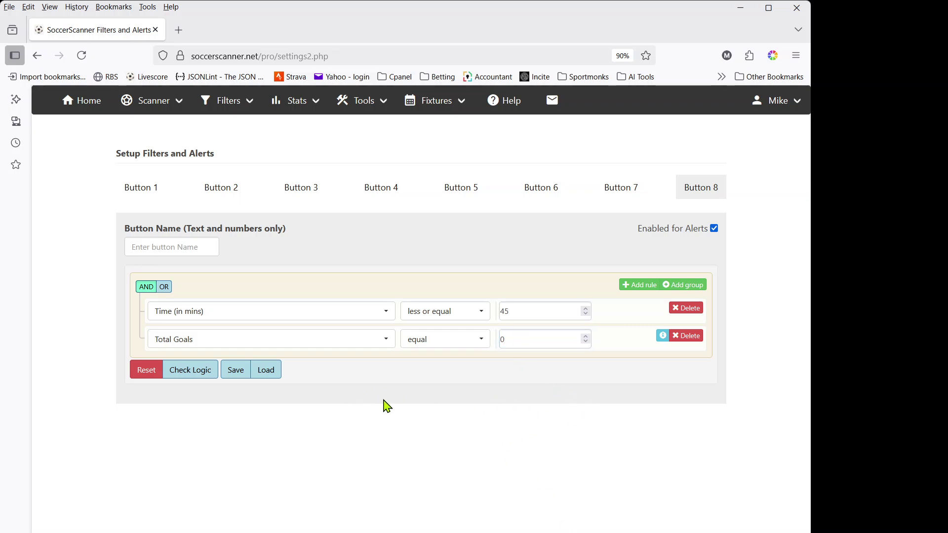
left_click(163, 245)
Name the filter button 'Test' and join its two rules with OR.
type("Test")
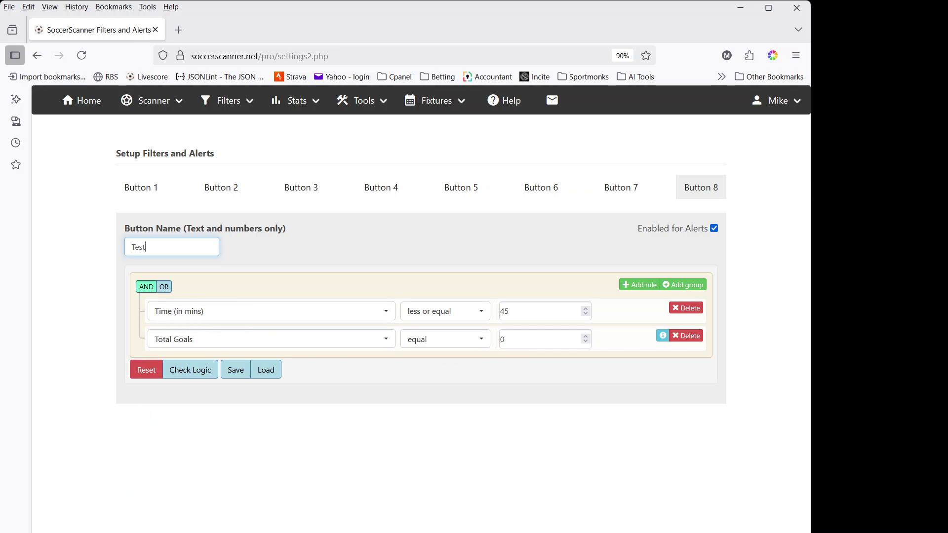
left_click(165, 292)
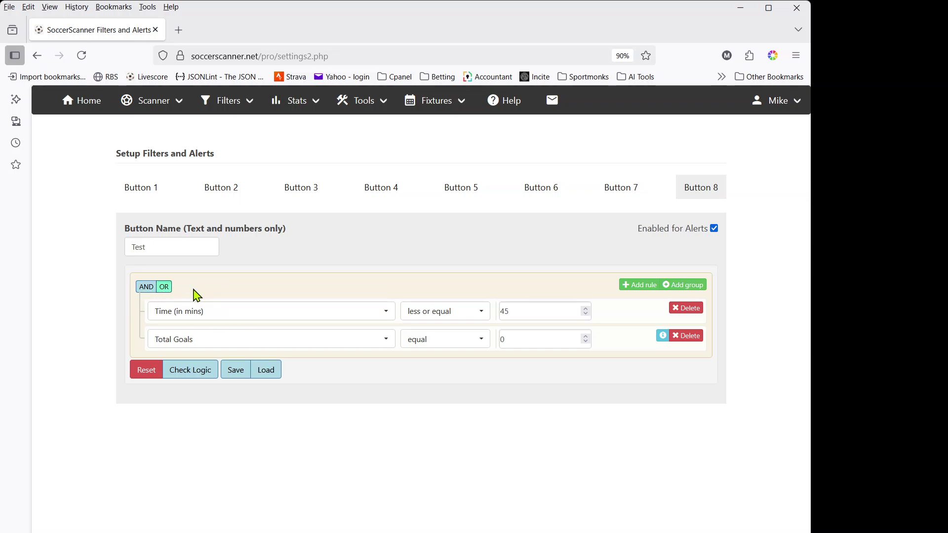
Rejoin the rules with AND, leave alerts off, and save the Test filter.
left_click(146, 288)
left_click(714, 228)
left_click(714, 229)
left_click(234, 377)
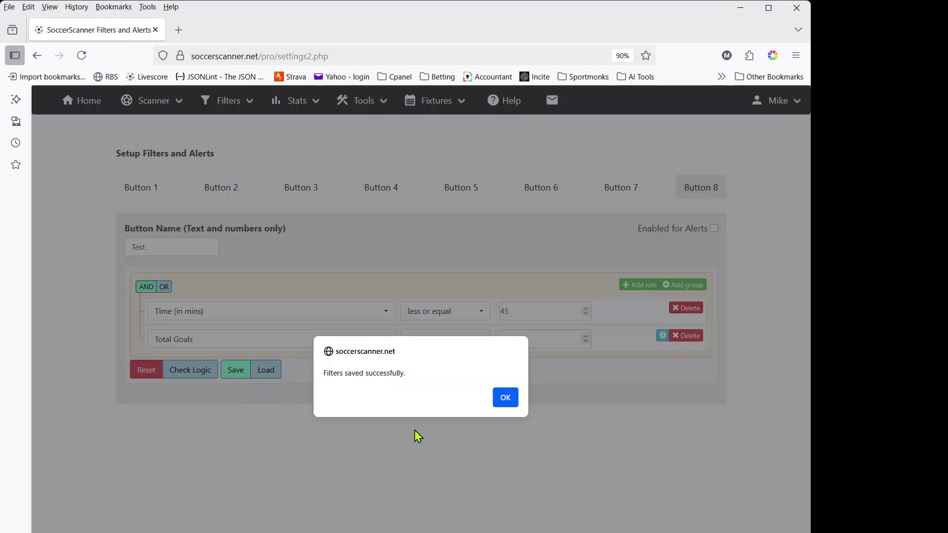
left_click(505, 398)
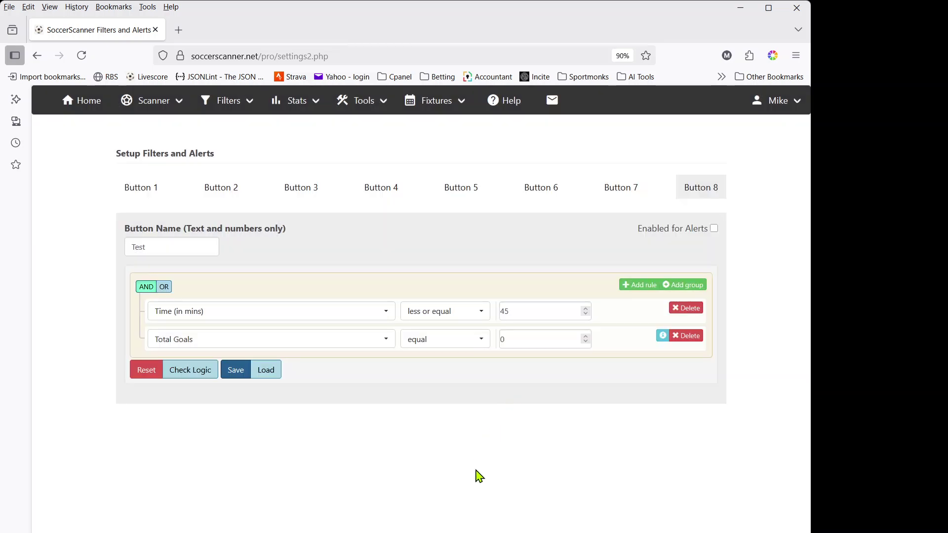
left_click(174, 103)
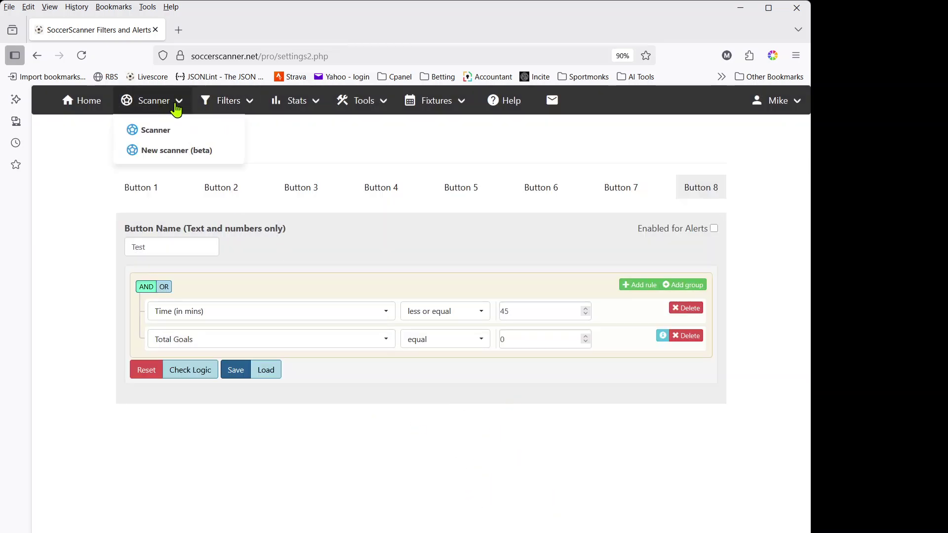
Apply My Filters > Test to the New scanner (beta) live list.
left_click(177, 151)
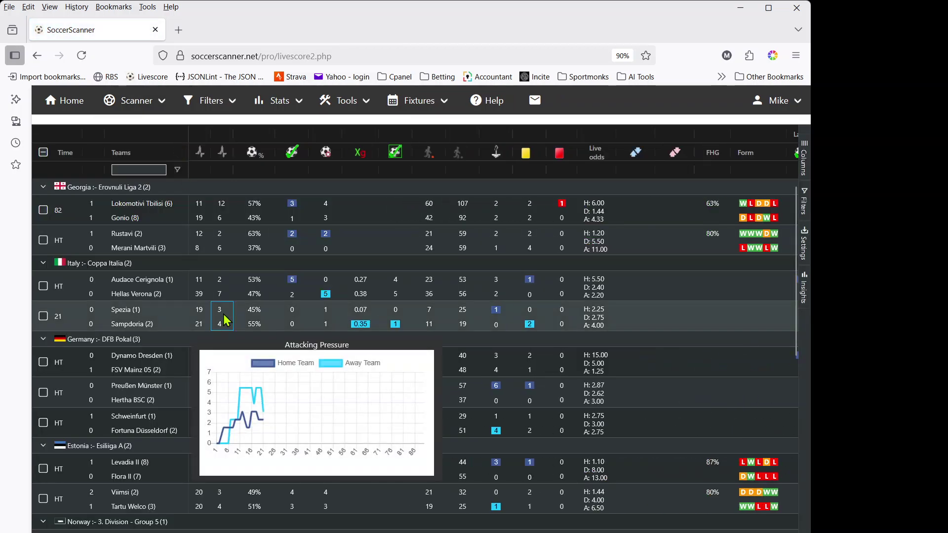
right_click(224, 321)
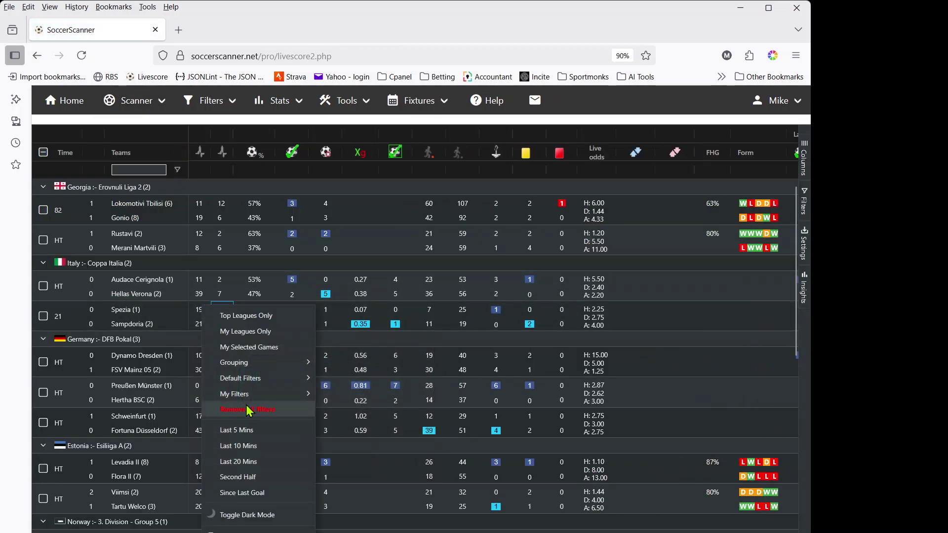
mouse_move(254, 395)
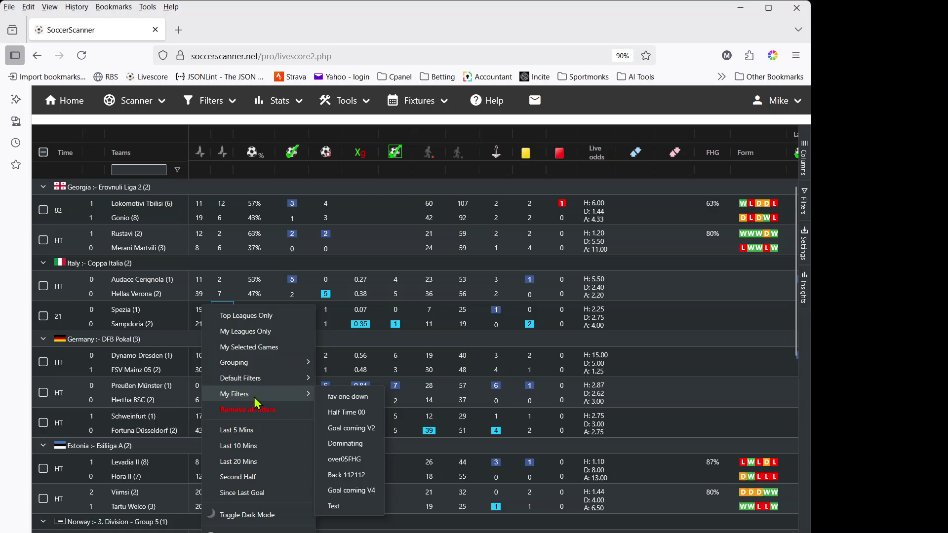
left_click(363, 507)
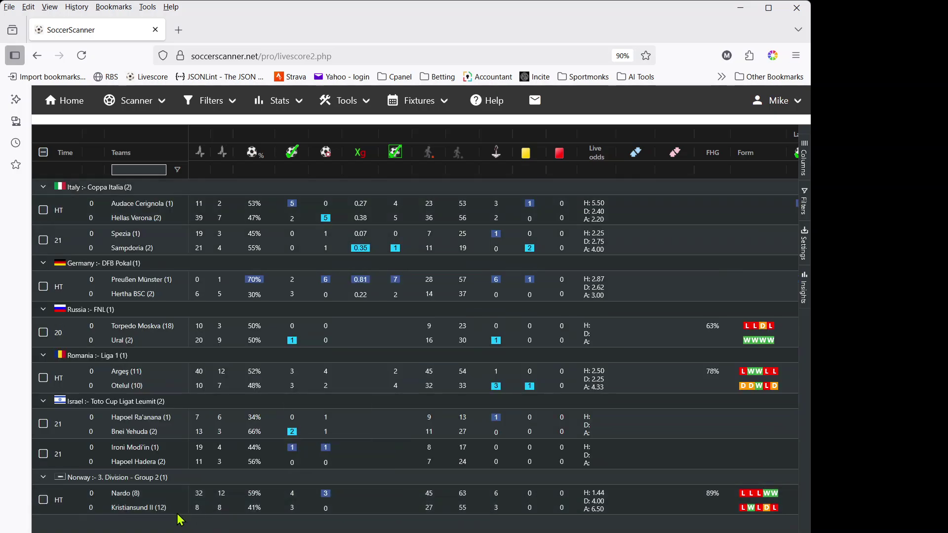
mouse_move(105, 216)
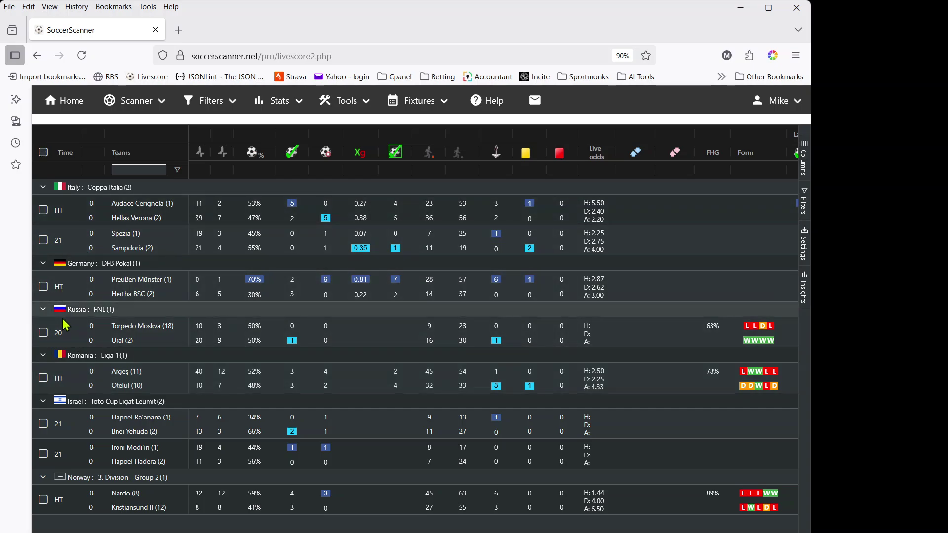
mouse_move(87, 506)
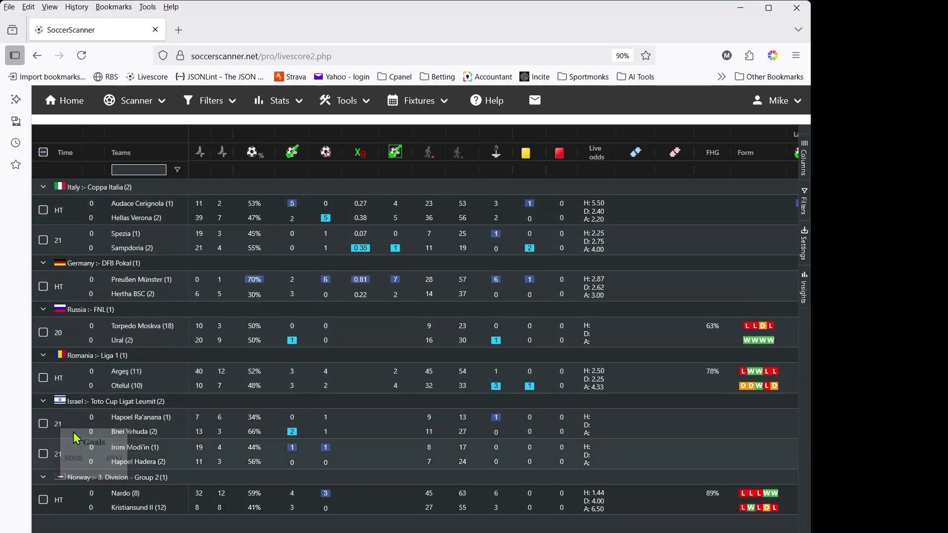
mouse_move(101, 428)
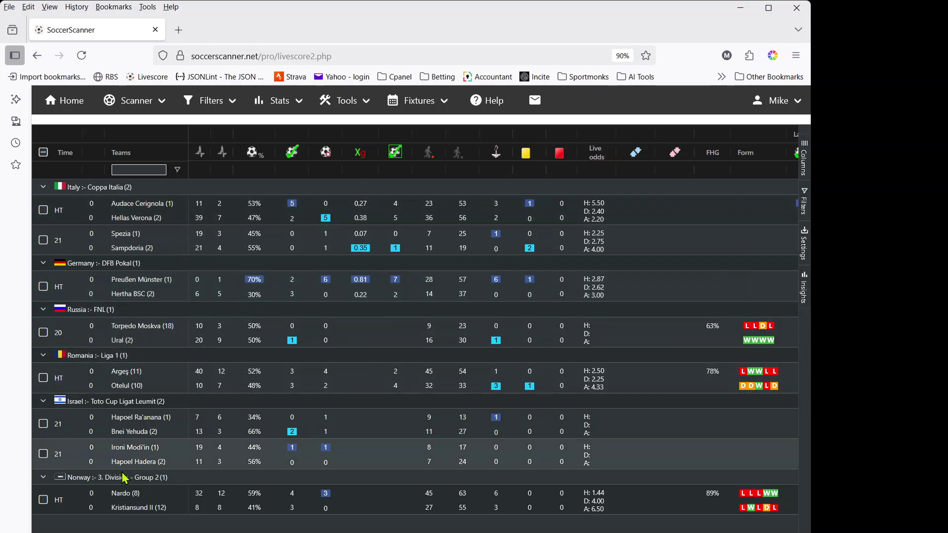
left_click(207, 101)
Load Button 8 in Create Filters and reset its form to blank.
left_click(230, 132)
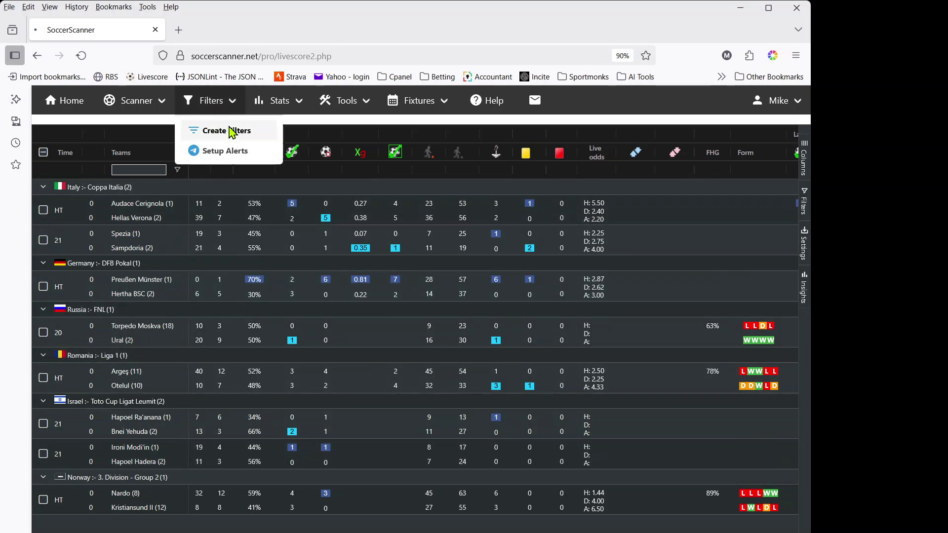
left_click(699, 198)
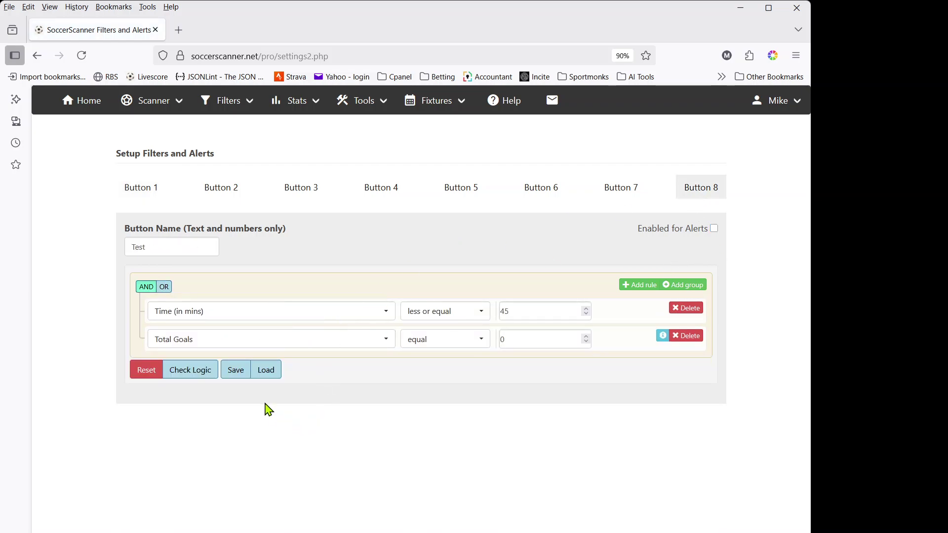
left_click(146, 376)
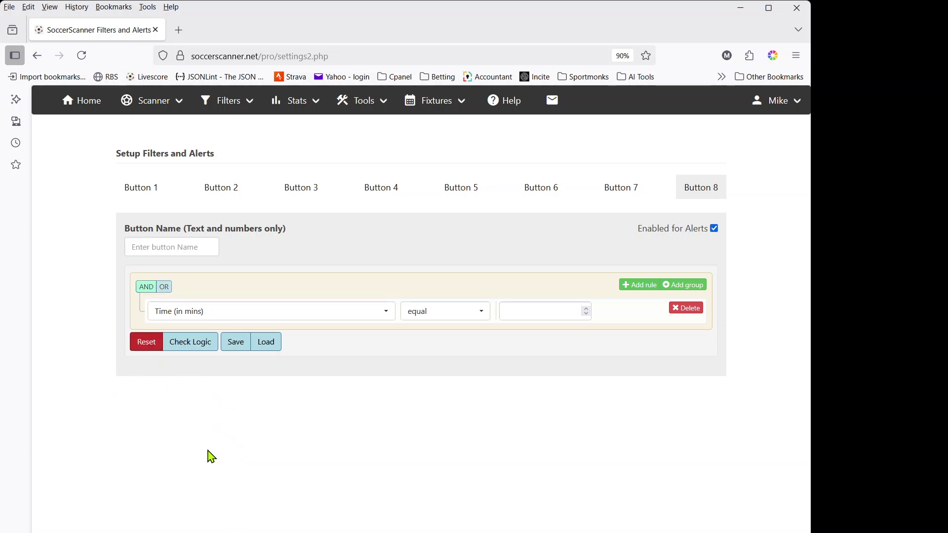
Add a nested group, drop the Time rule, and set Home Start Odds less or equal 1.65.
left_click(685, 285)
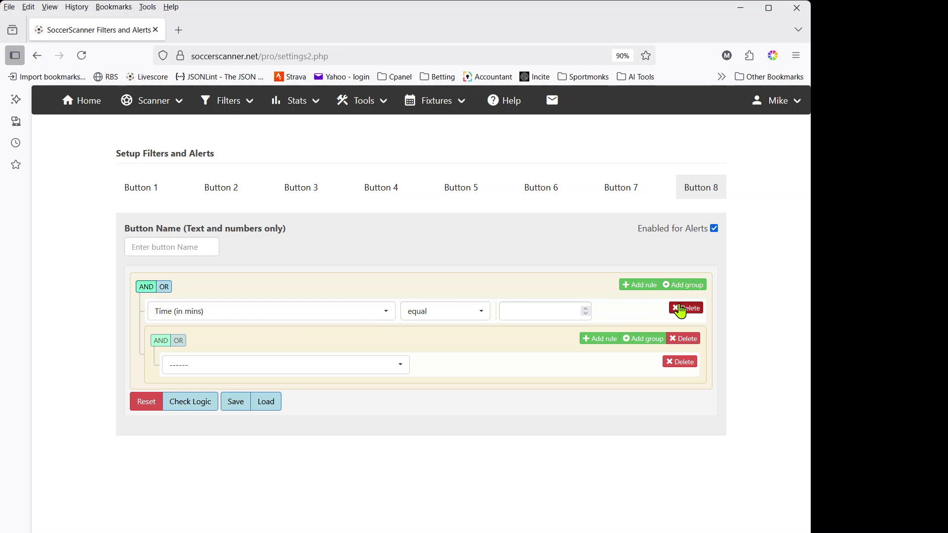
left_click(682, 309)
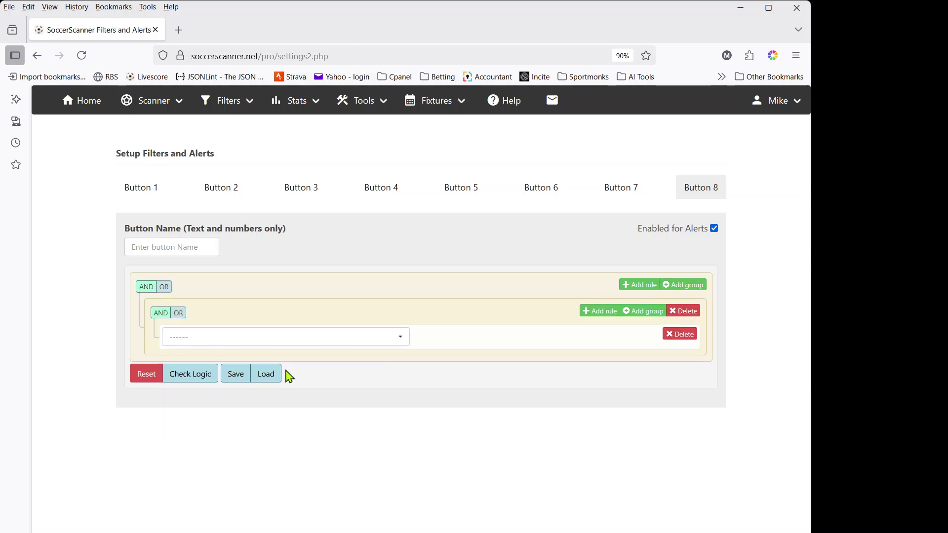
left_click(311, 346)
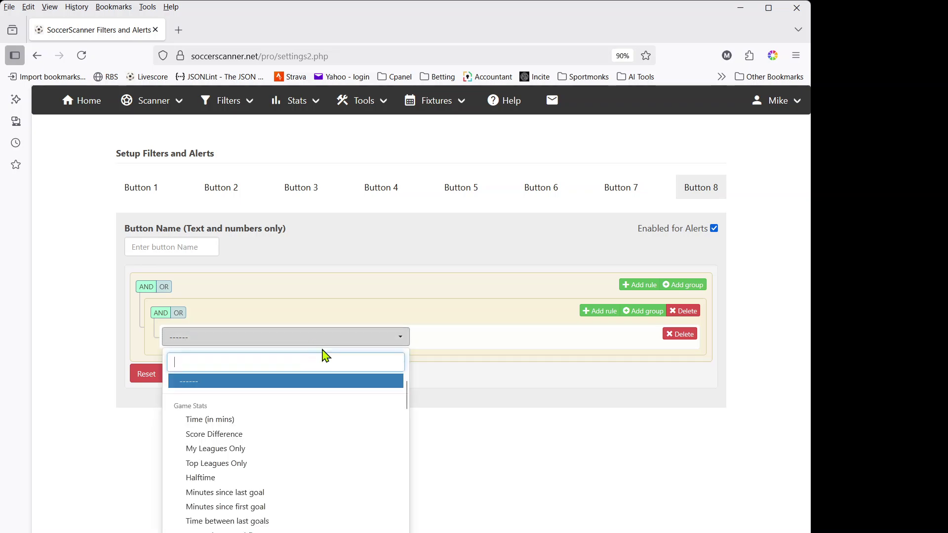
scroll(308, 476, "down", 6)
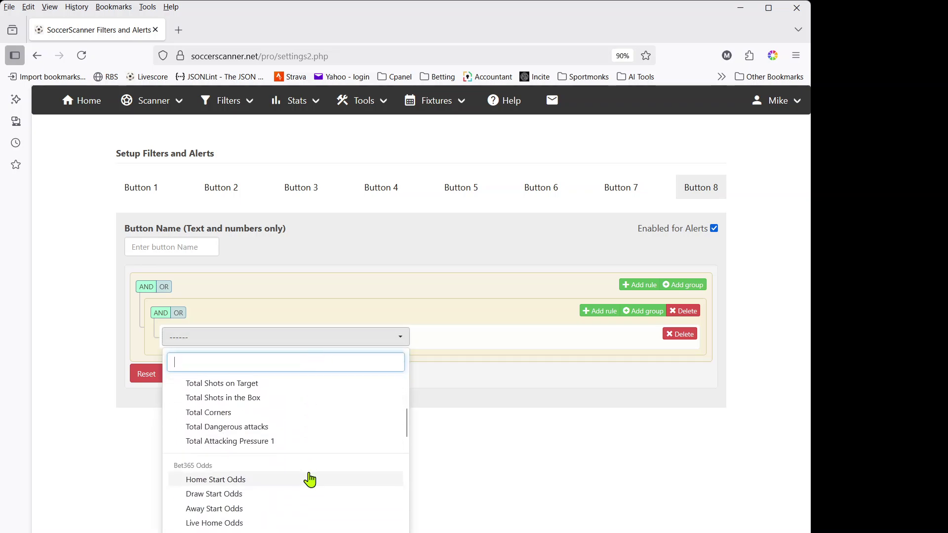
scroll(310, 479, "down", 2)
left_click(251, 418)
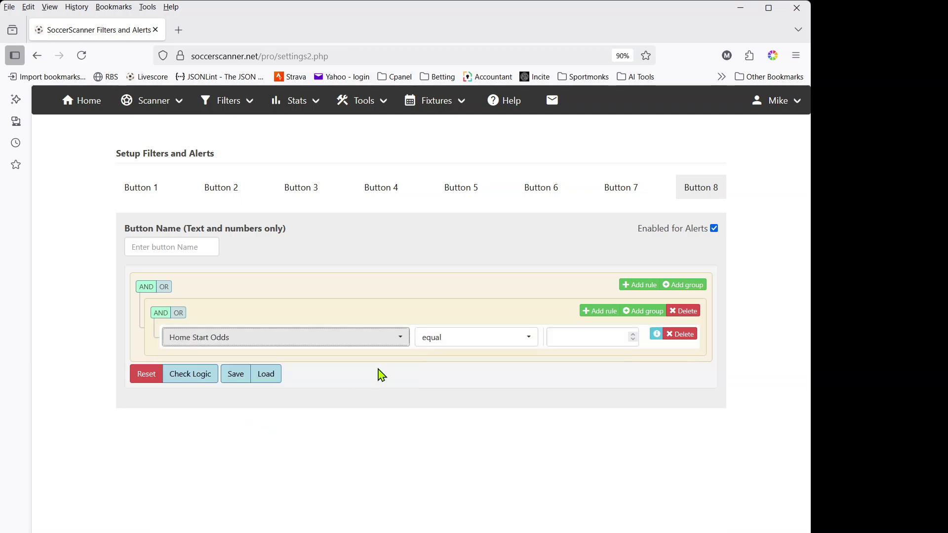
left_click(435, 339)
left_click(462, 409)
left_click(561, 338)
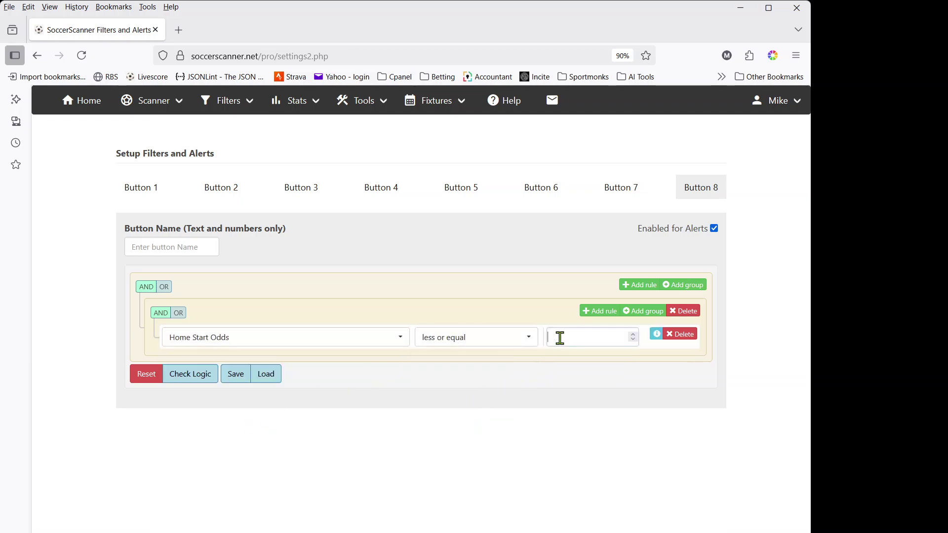
type("1.65")
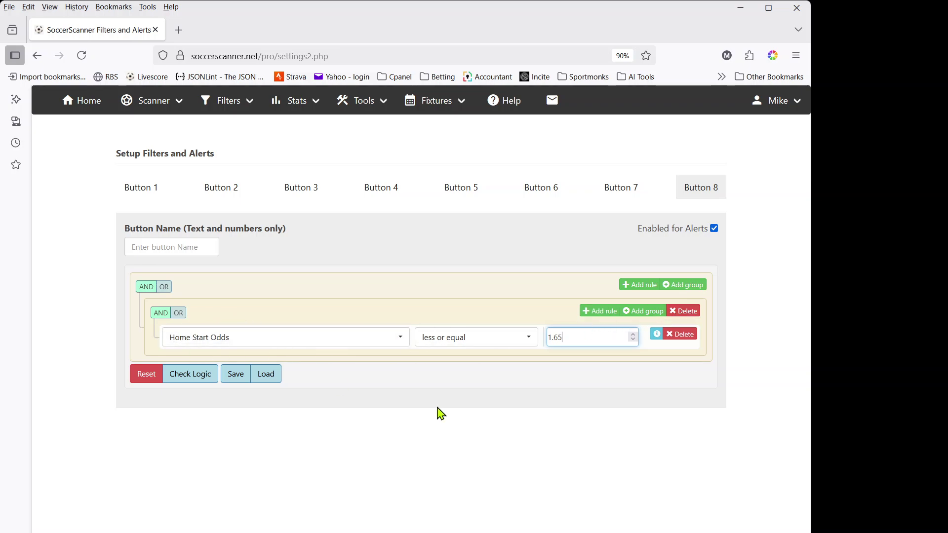
left_click(603, 317)
Set the inner group's second rule to Away Score equal 1.
left_click(322, 375)
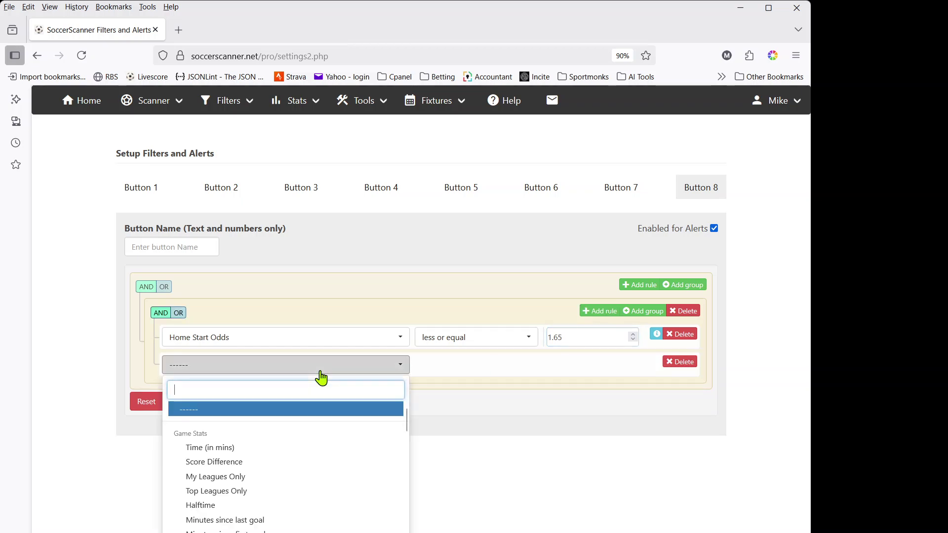
type("awaj")
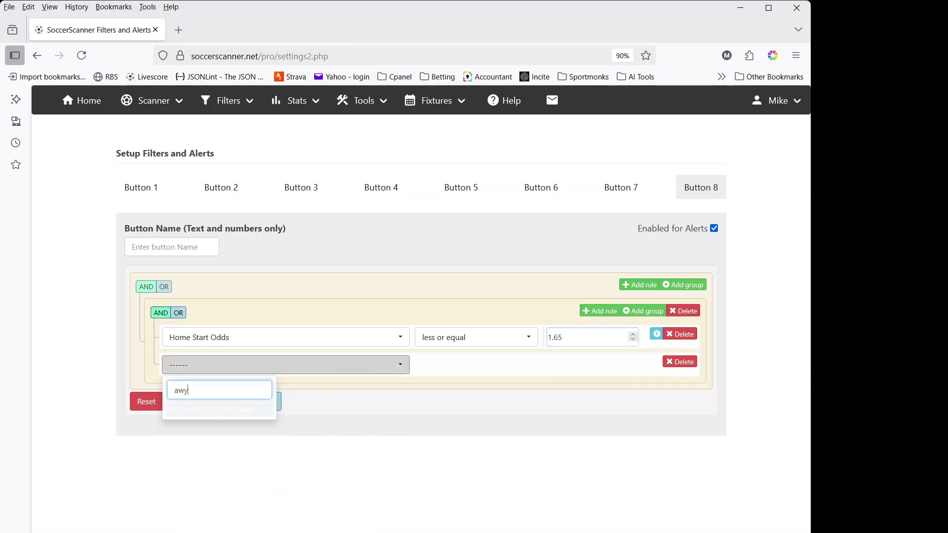
key("BackSpace")
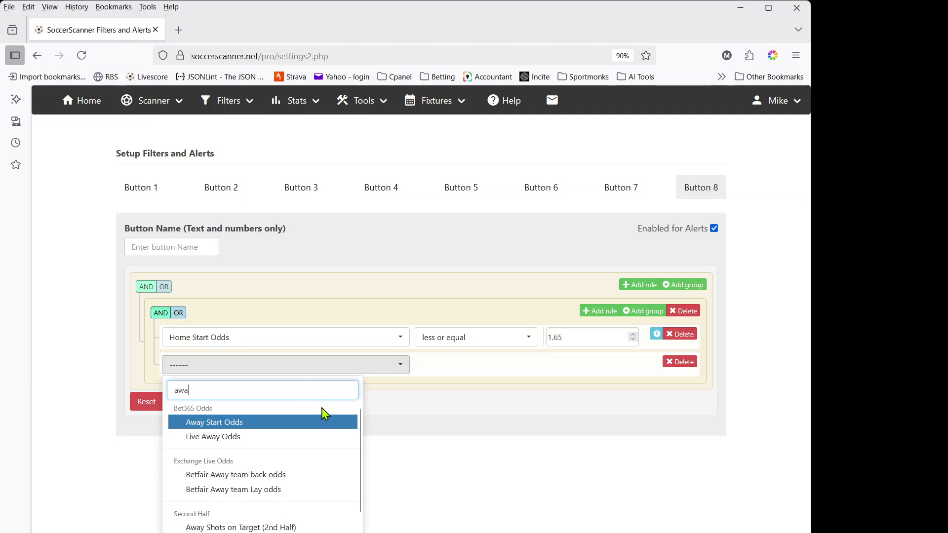
left_click(377, 489)
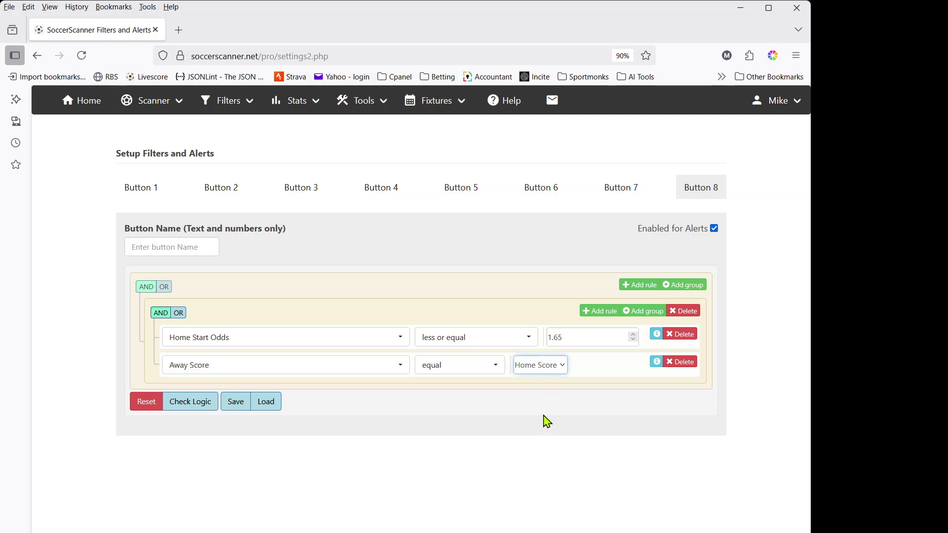
key("1")
Add a Home Score equal 0 rule and remove the extra empty row.
left_click(597, 312)
left_click(255, 399)
type("home sco")
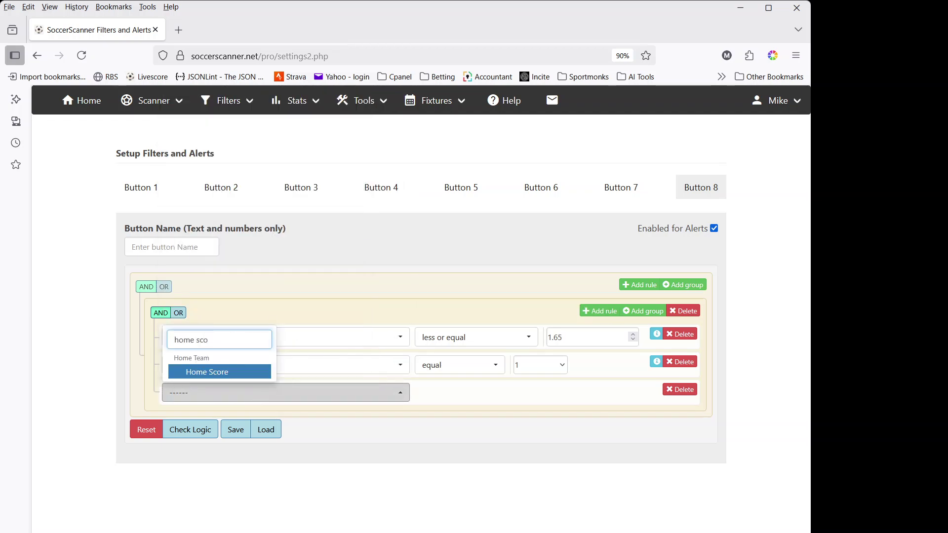
left_click(194, 374)
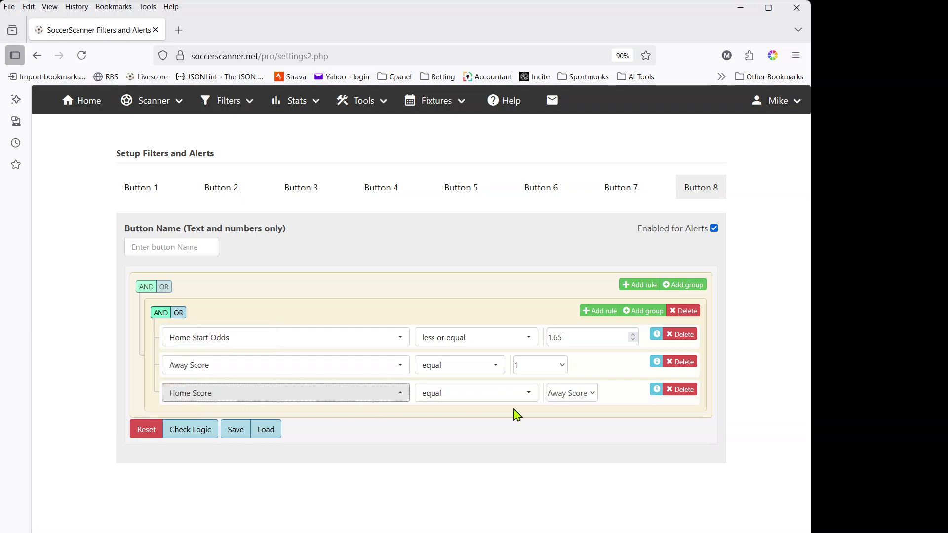
left_click(567, 398)
left_click(557, 438)
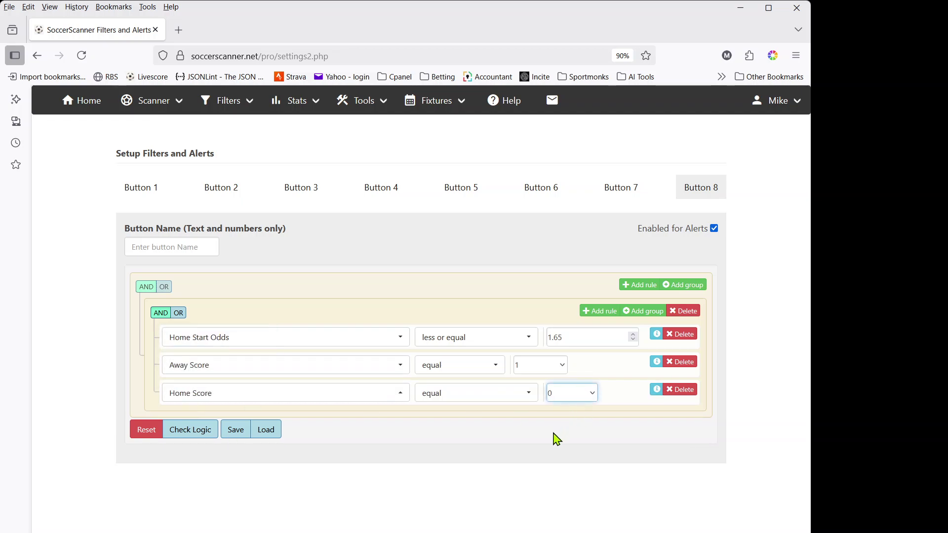
left_click(429, 432)
left_click(600, 312)
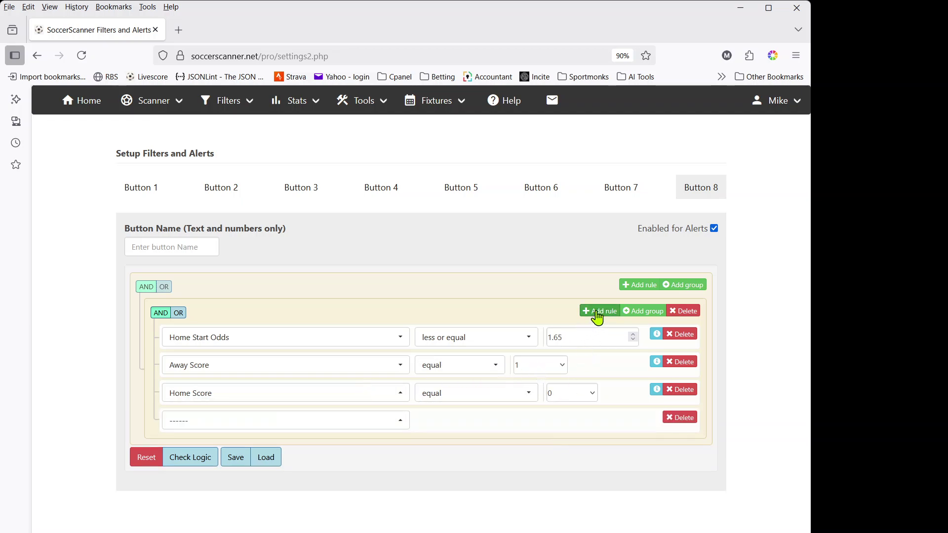
left_click(677, 418)
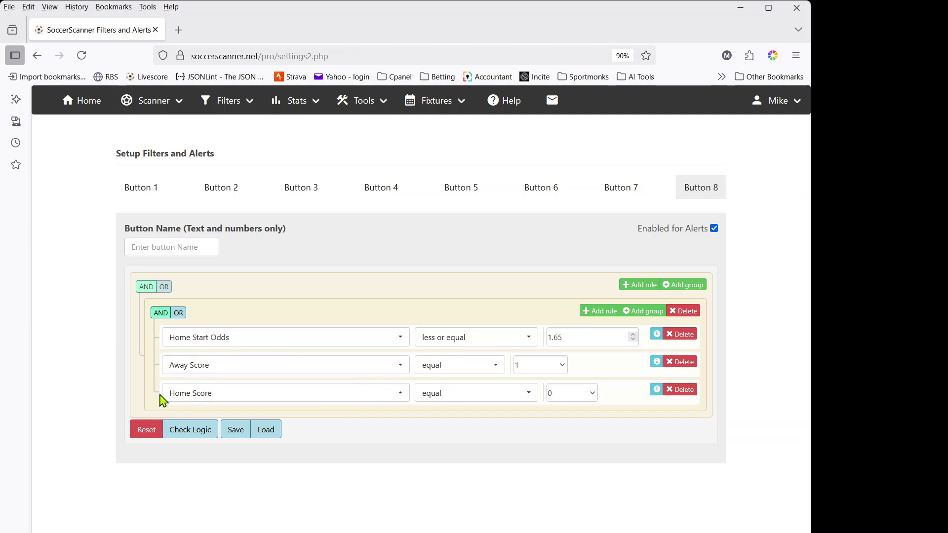
Add a second group with Away Start Odds less or equal 1.65.
left_click(697, 286)
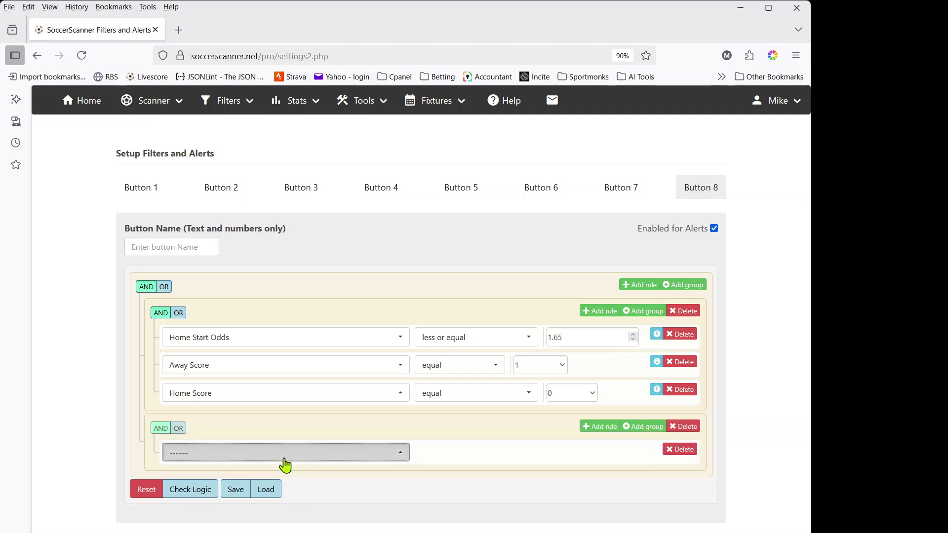
left_click(285, 460)
type("away ")
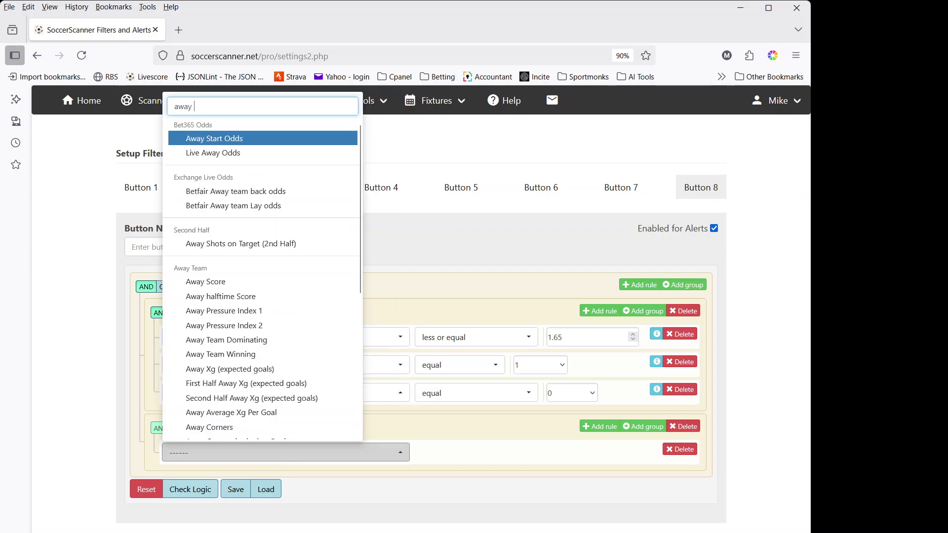
type("s")
left_click(233, 262)
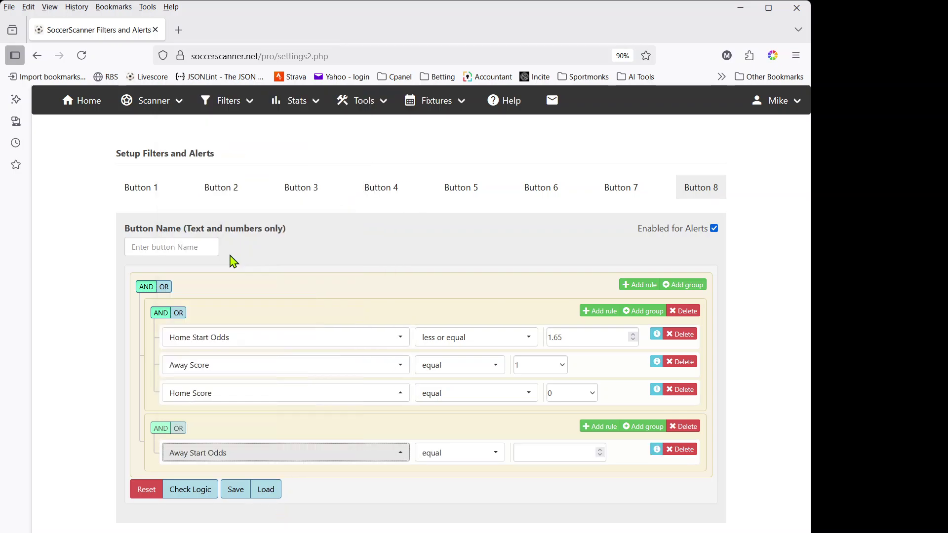
left_click(455, 455)
left_click(470, 525)
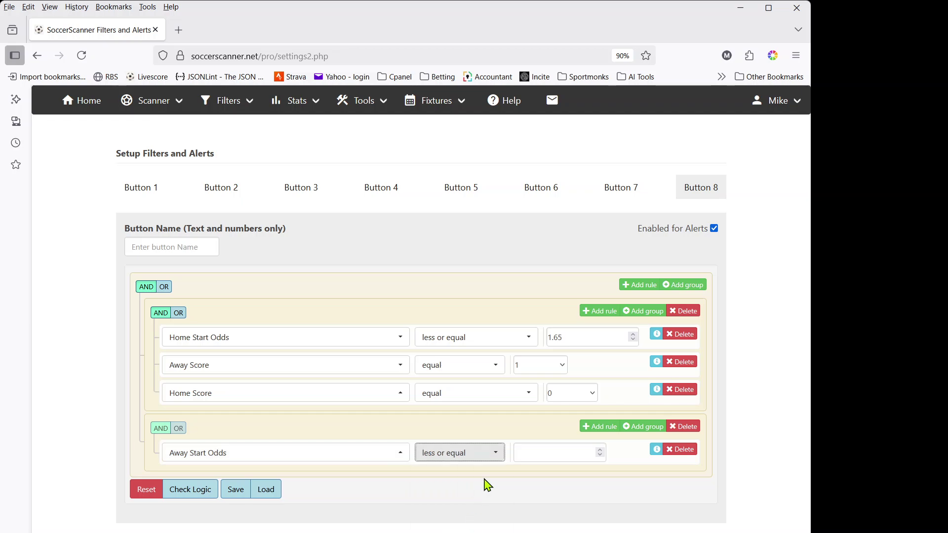
left_click(522, 452)
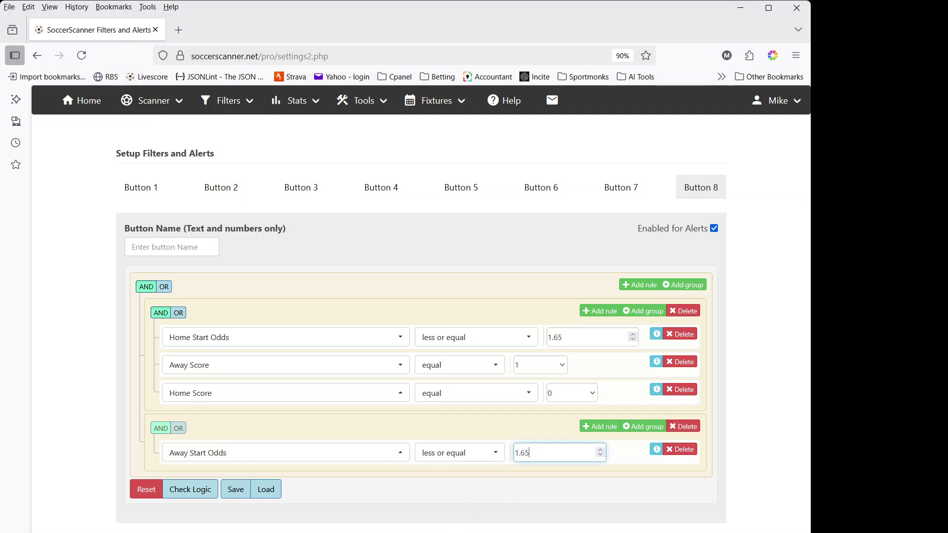
Add Away Score 0 and Home Score 1 rules, then join the groups with OR.
left_click(599, 427)
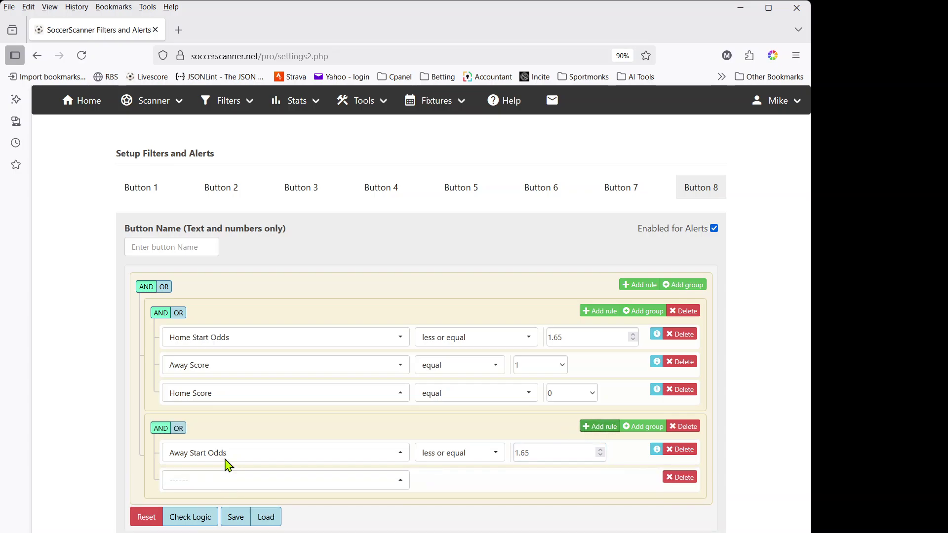
left_click(227, 490)
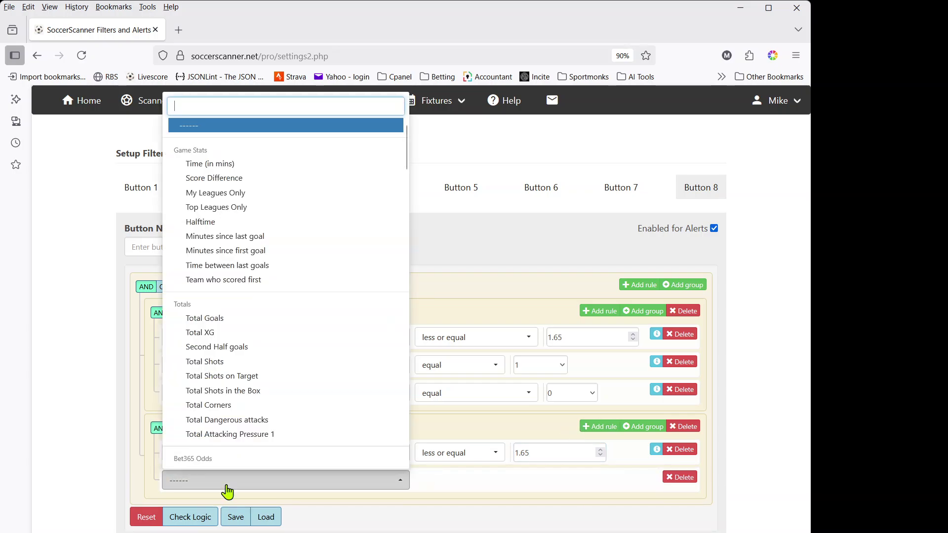
type("away sc")
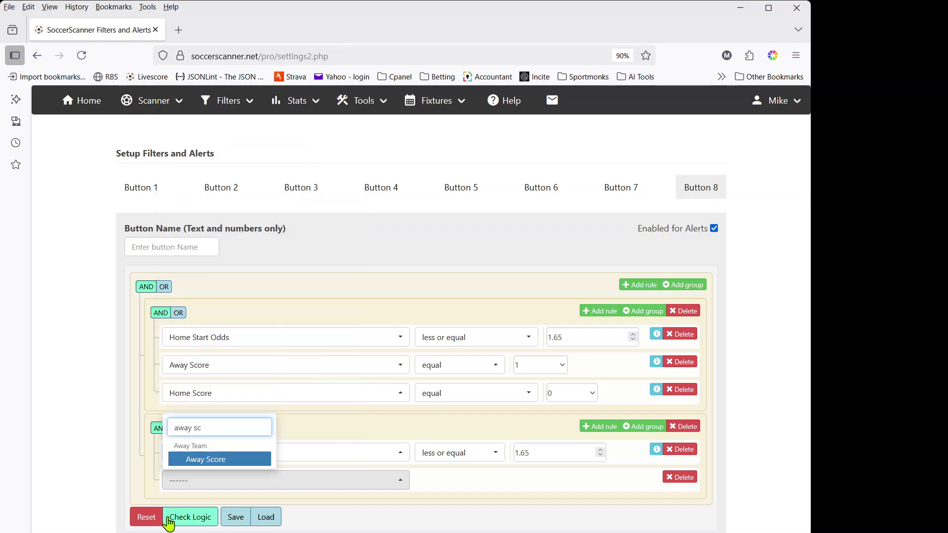
left_click(204, 460)
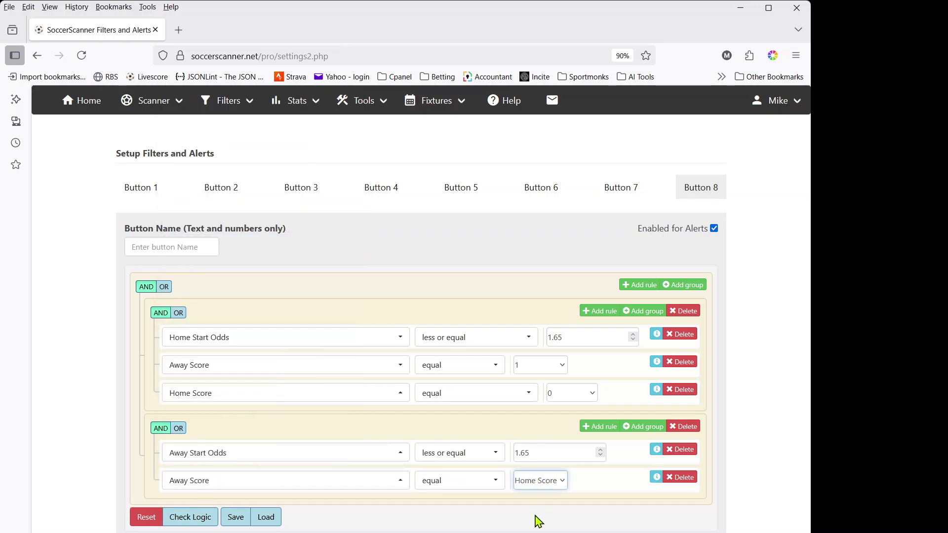
left_click(600, 426)
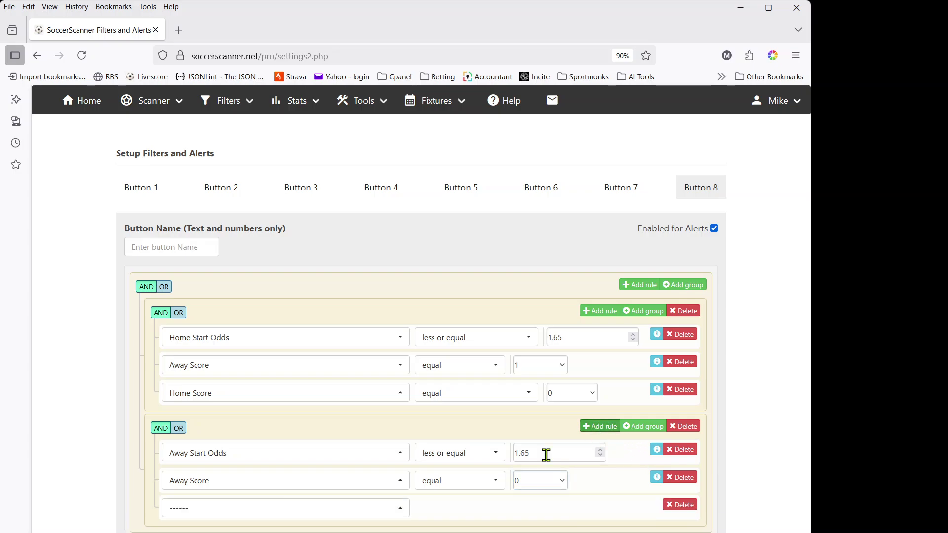
left_click(251, 516)
type("home sc")
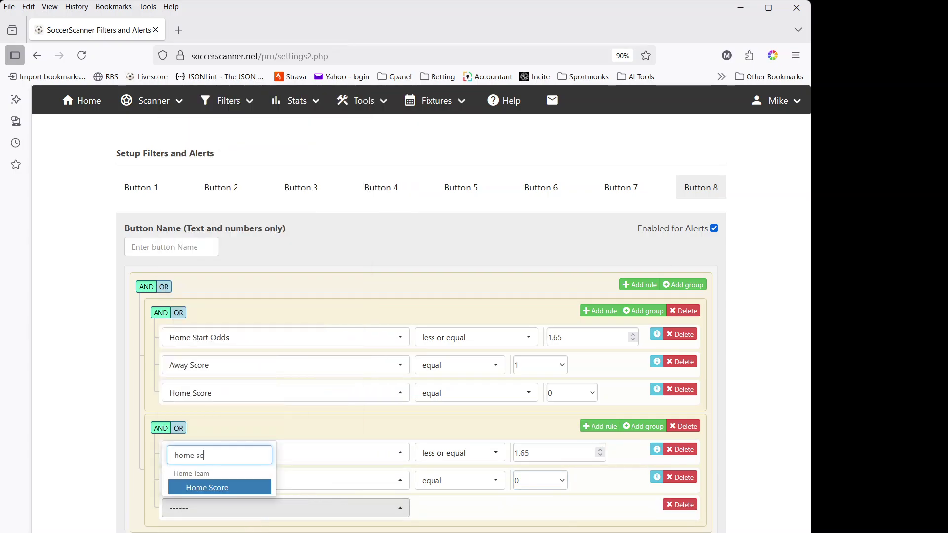
left_click(222, 489)
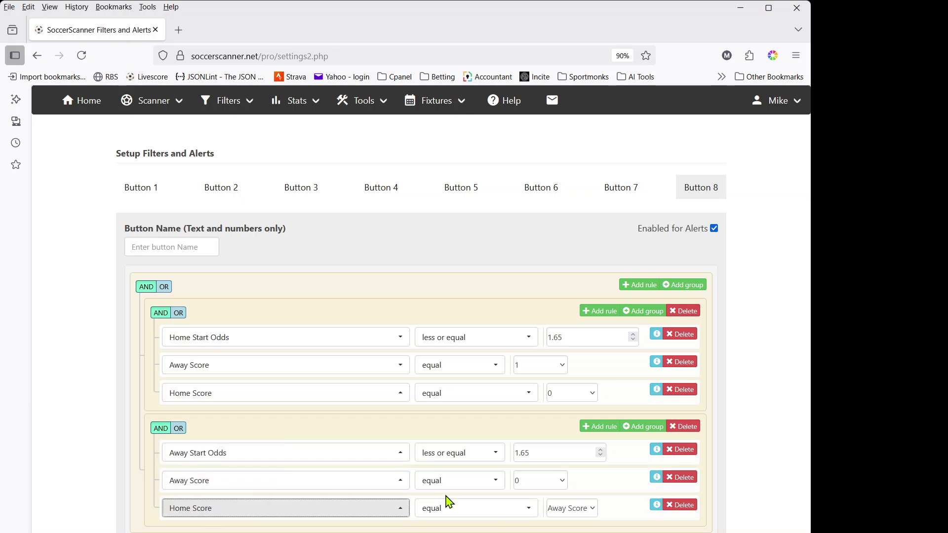
left_click(571, 509)
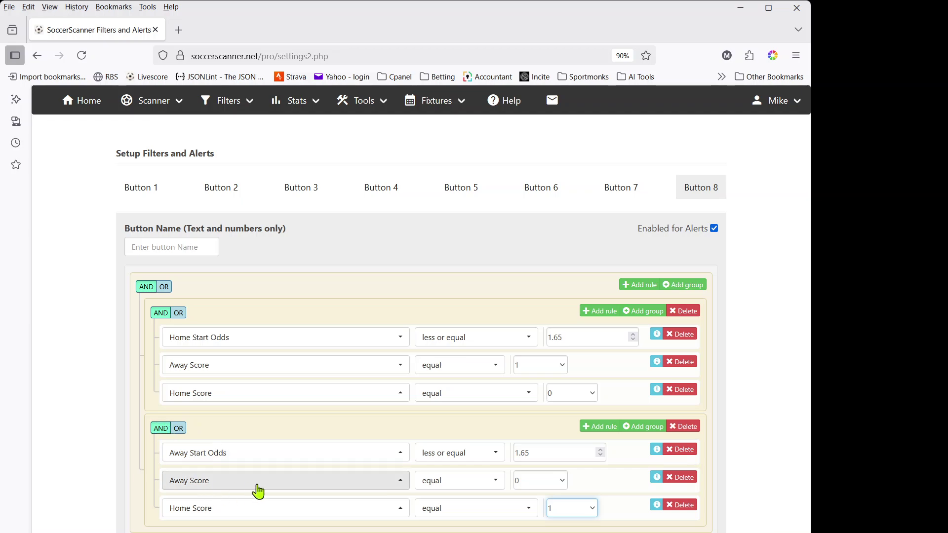
left_click(165, 288)
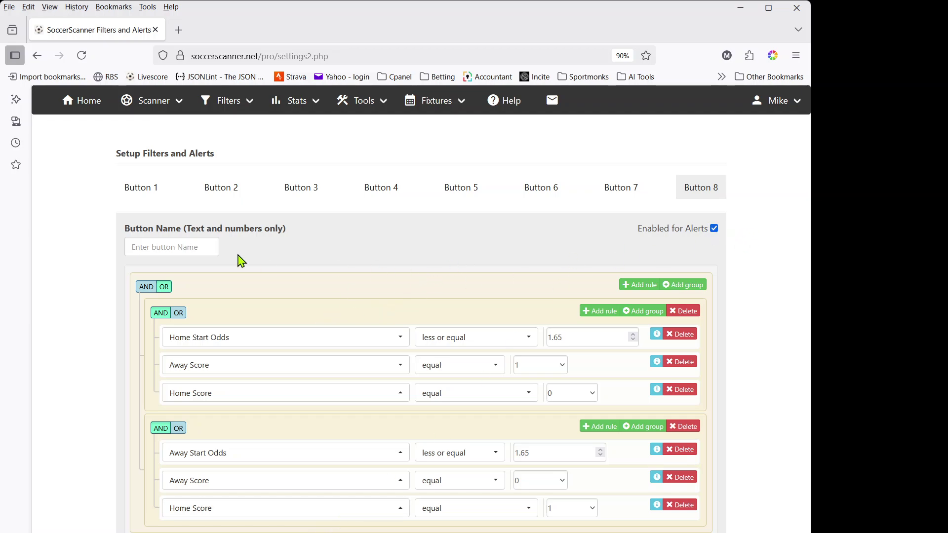
Enter 'Test' as the filter's Button Name.
left_click(194, 243)
type("Test")
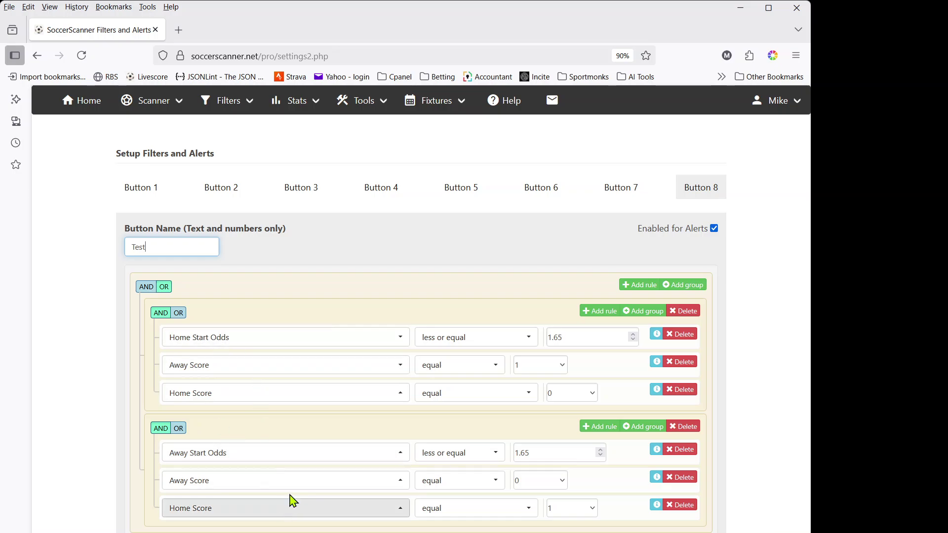
left_click(638, 288)
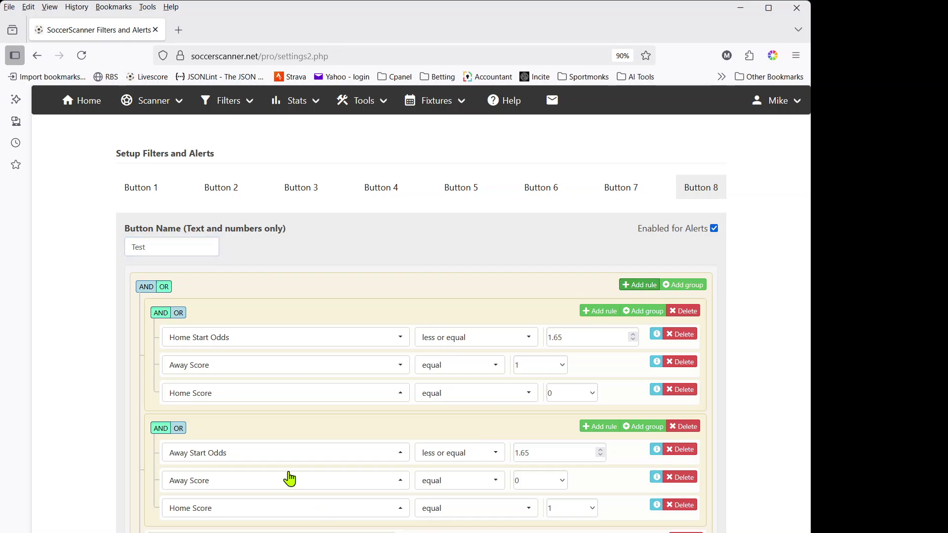
left_click(276, 532)
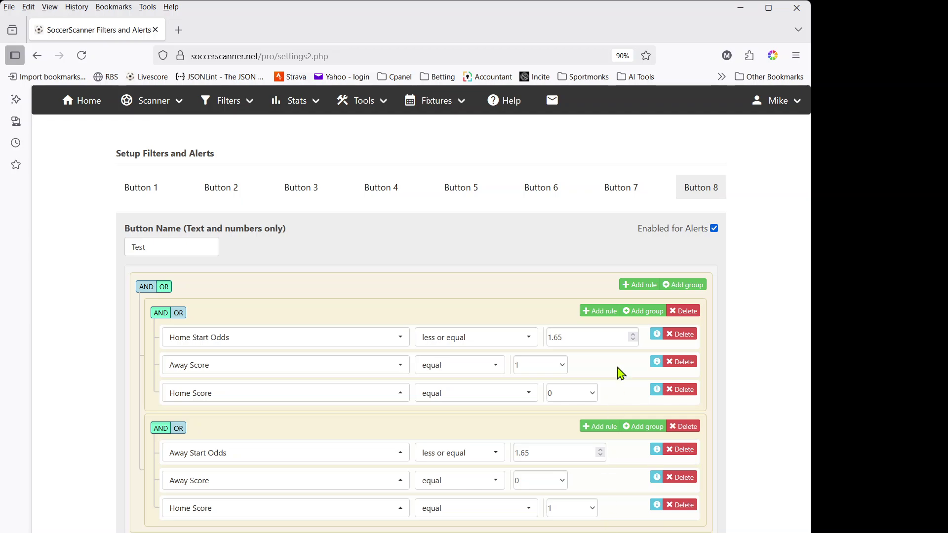
Add a Time (in mins) less or equal 20 rule to the first group.
left_click(601, 311)
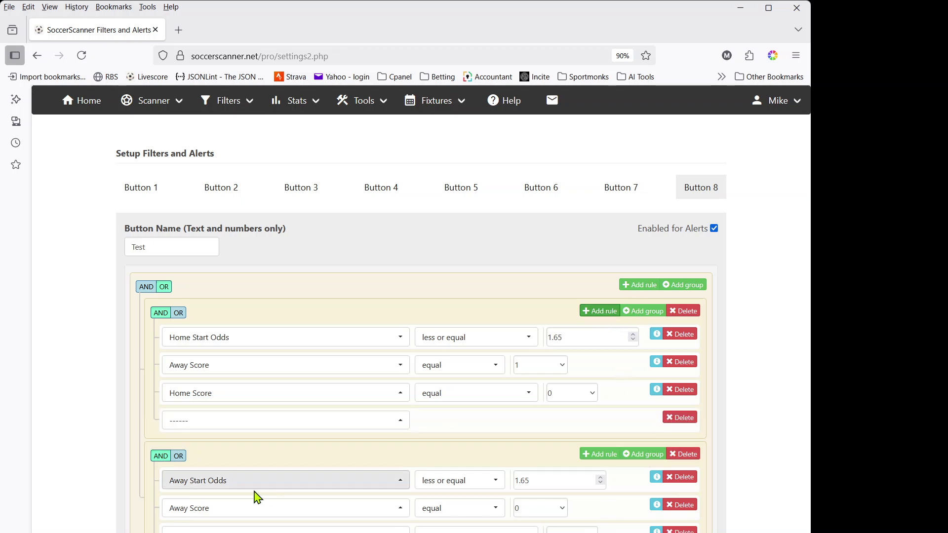
left_click(267, 427)
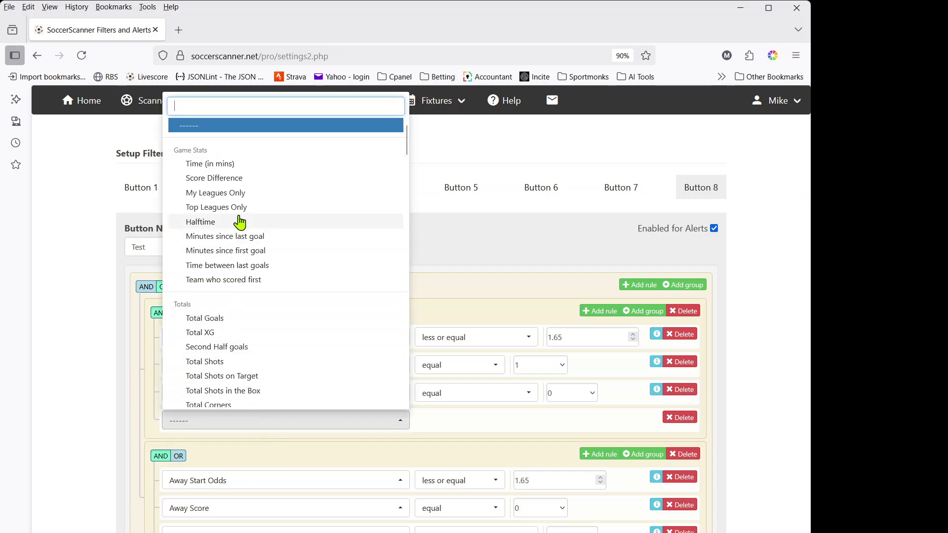
left_click(237, 165)
left_click(451, 423)
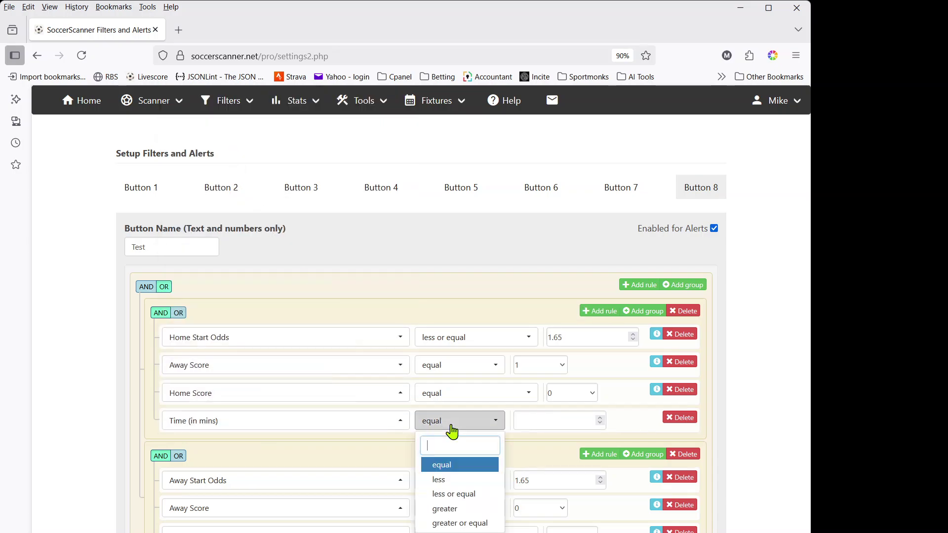
left_click(460, 494)
left_click(526, 426)
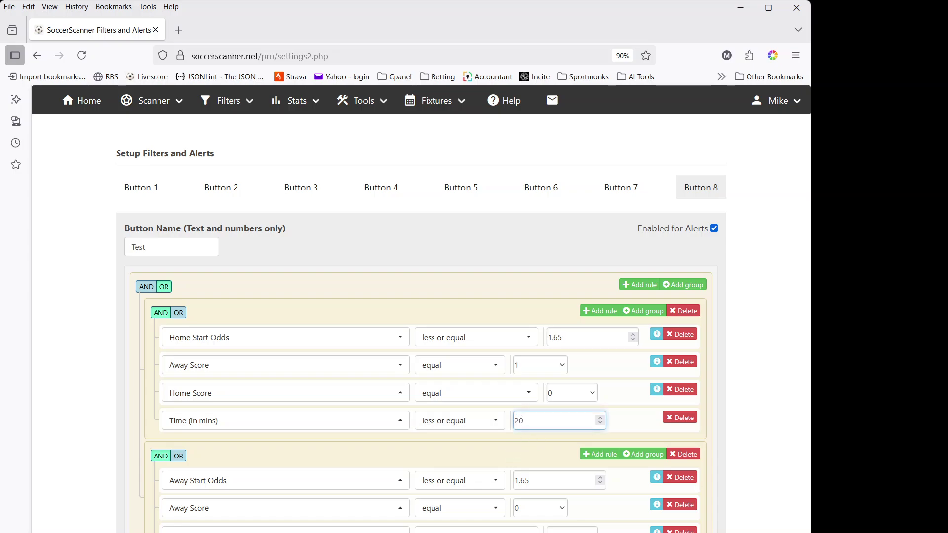
Add a Time (in mins) rule to the second group and choose its comparison.
left_click(599, 454)
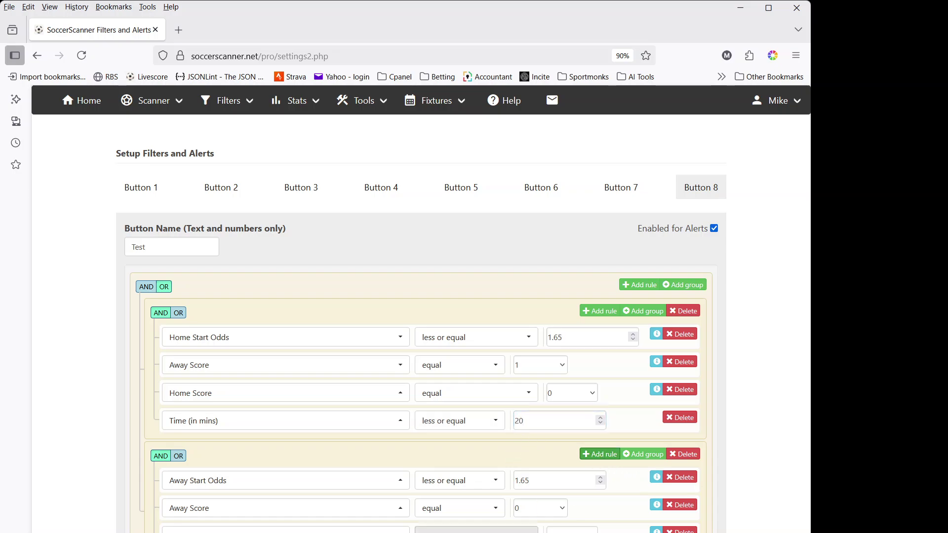
type("time")
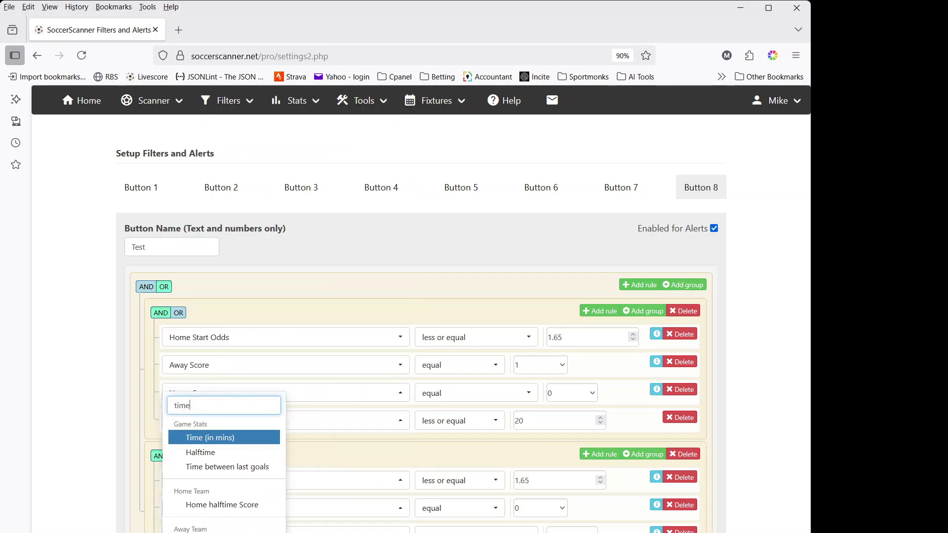
left_click(222, 438)
left_click(444, 530)
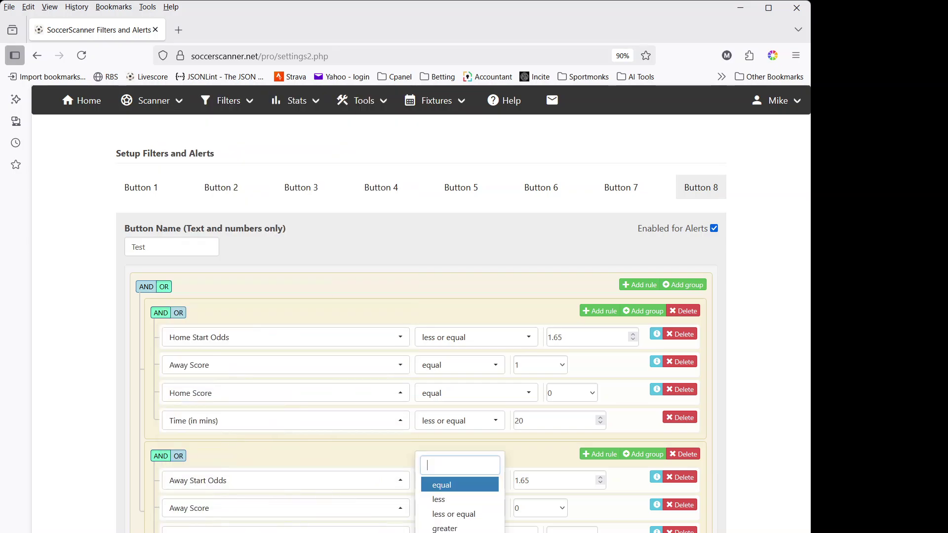
left_click(445, 529)
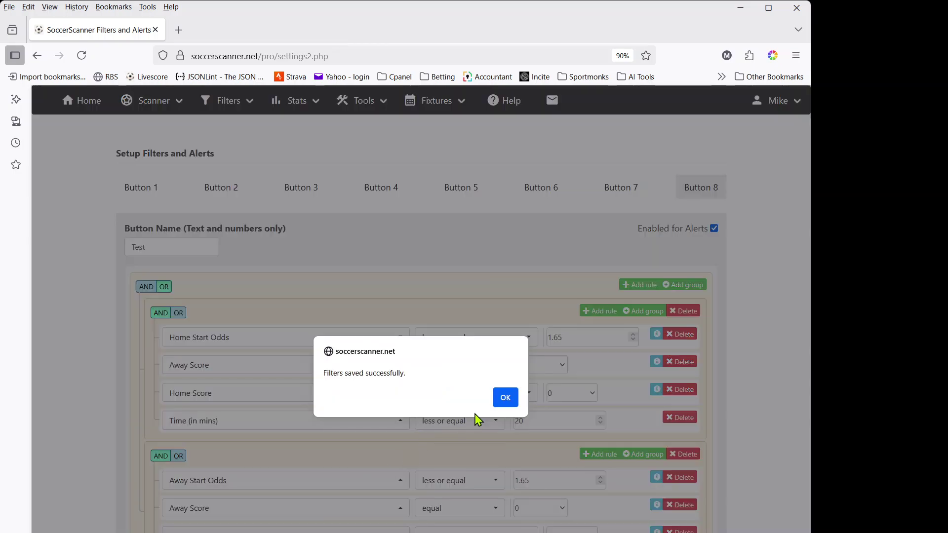
Dismiss the filters-saved alert and open the New scanner (beta) live table.
left_click(498, 402)
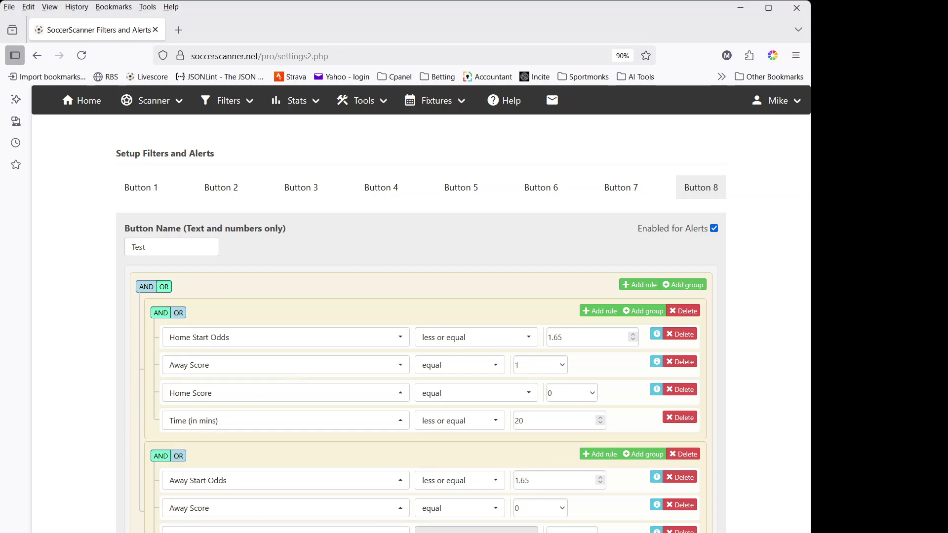
left_click(167, 102)
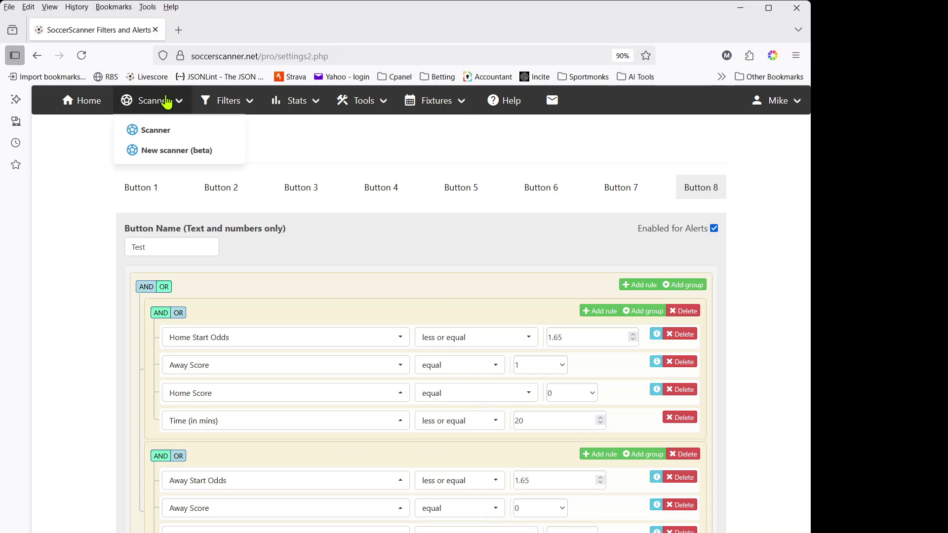
left_click(174, 151)
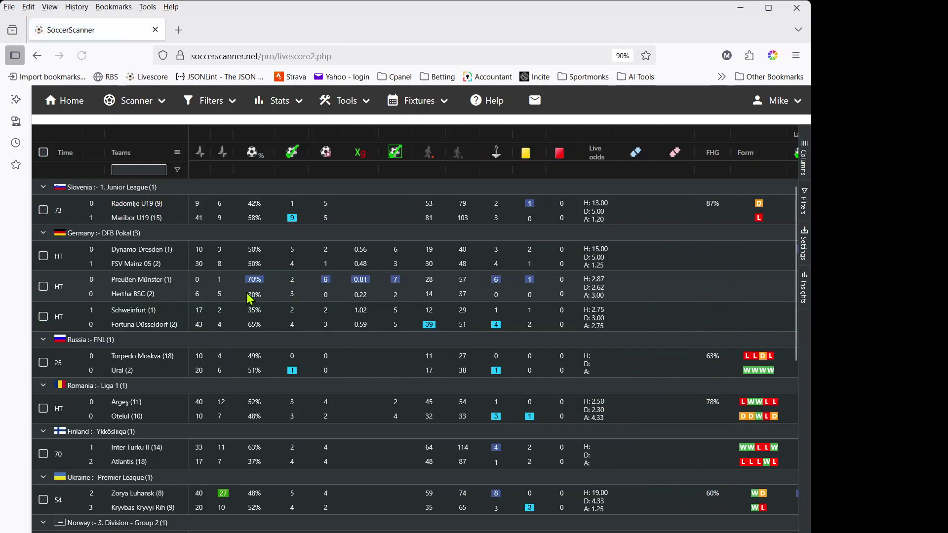
Apply a saved filter from My Filters to the live scanner table.
right_click(277, 343)
mouse_move(306, 431)
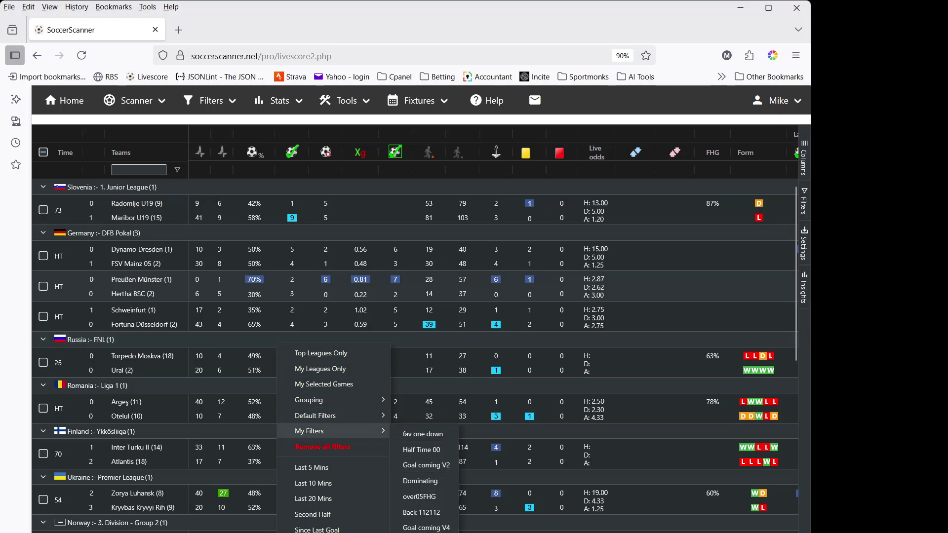
left_click(423, 434)
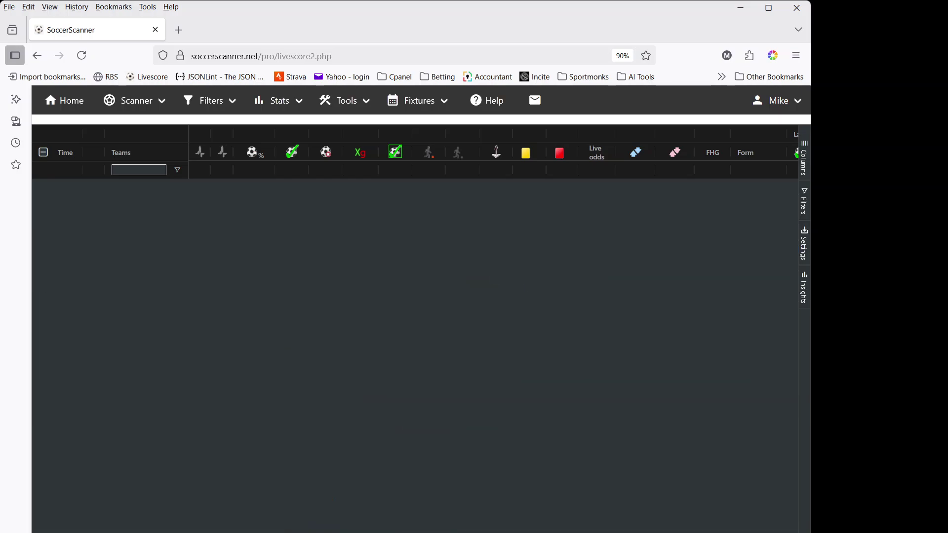
Remove all filters from the scanner table and return to the Create Filters page.
right_click(281, 338)
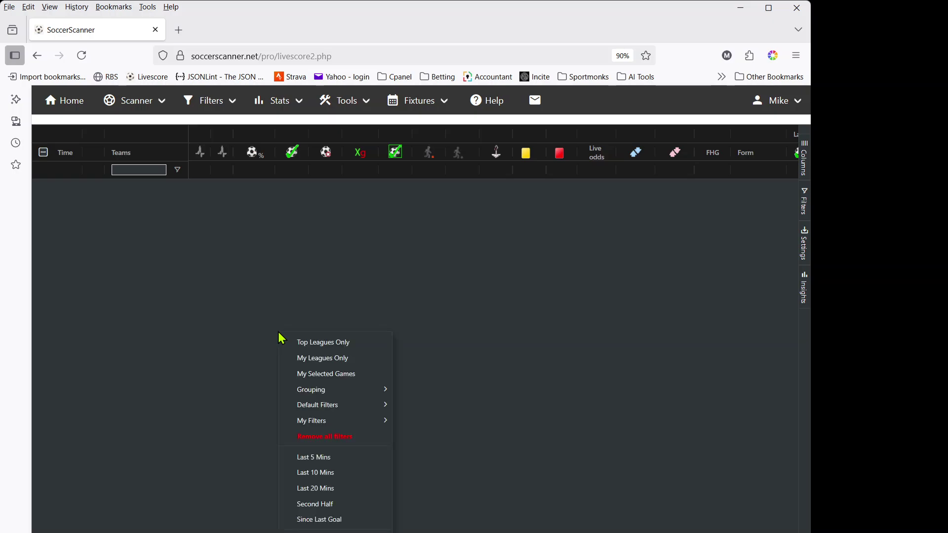
left_click(317, 435)
left_click(221, 105)
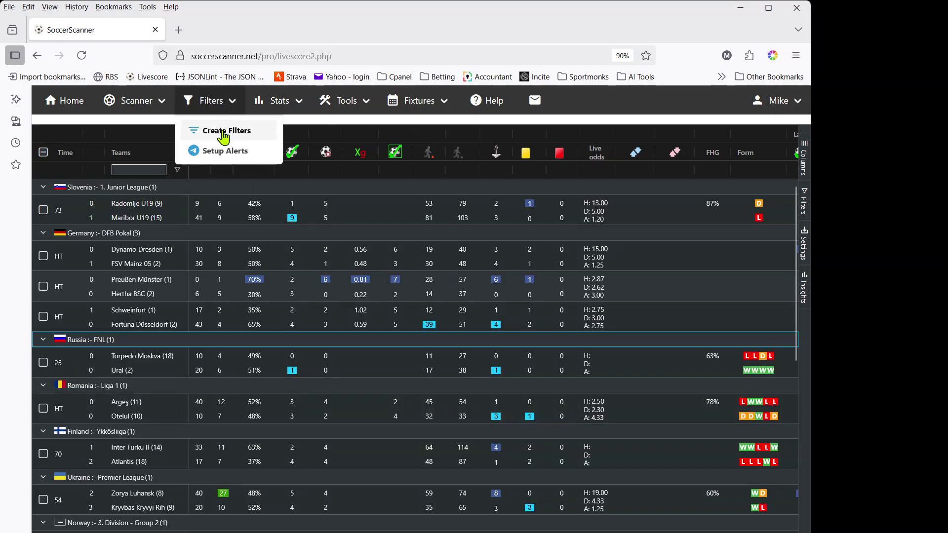
left_click(223, 138)
Review the fav one down filter's rules, then return to the Test filter's two groups on Button 8.
left_click(706, 191)
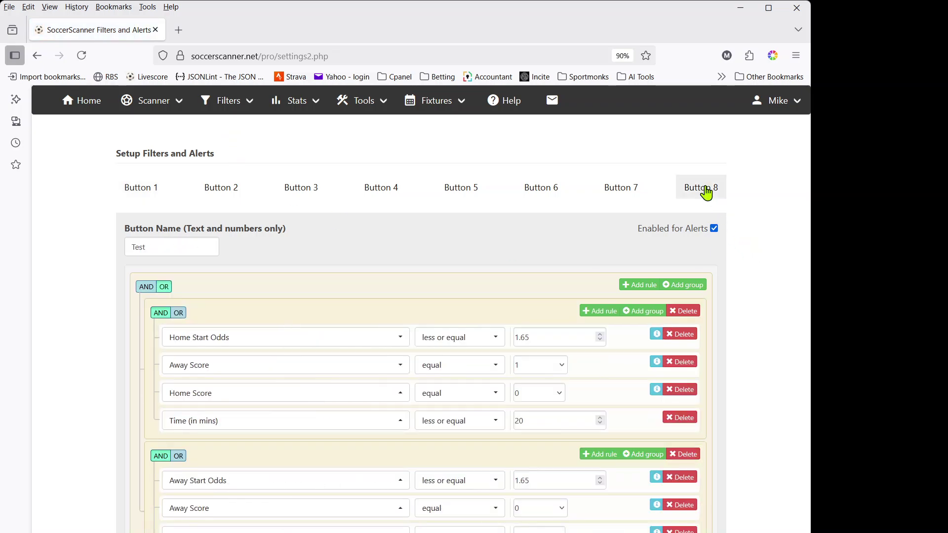
left_click(149, 195)
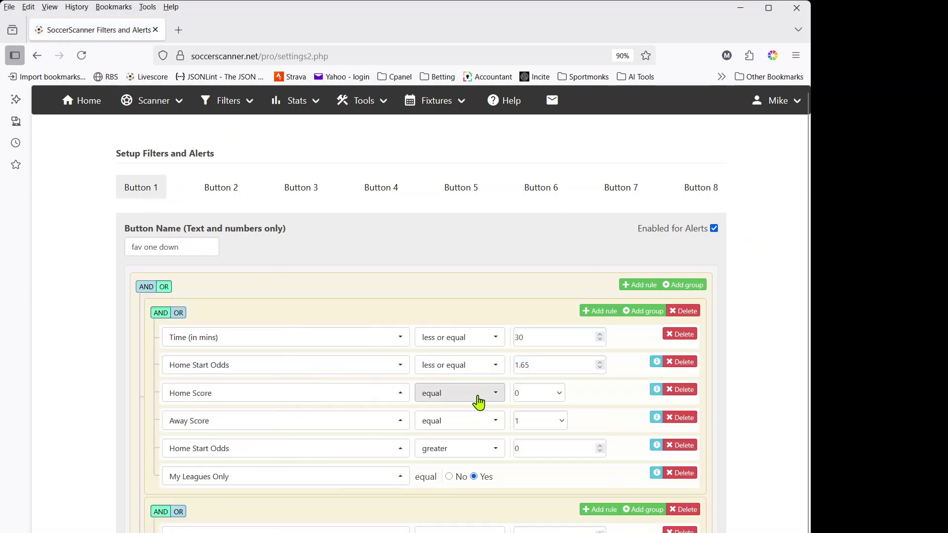
scroll(802, 355, "down", 2)
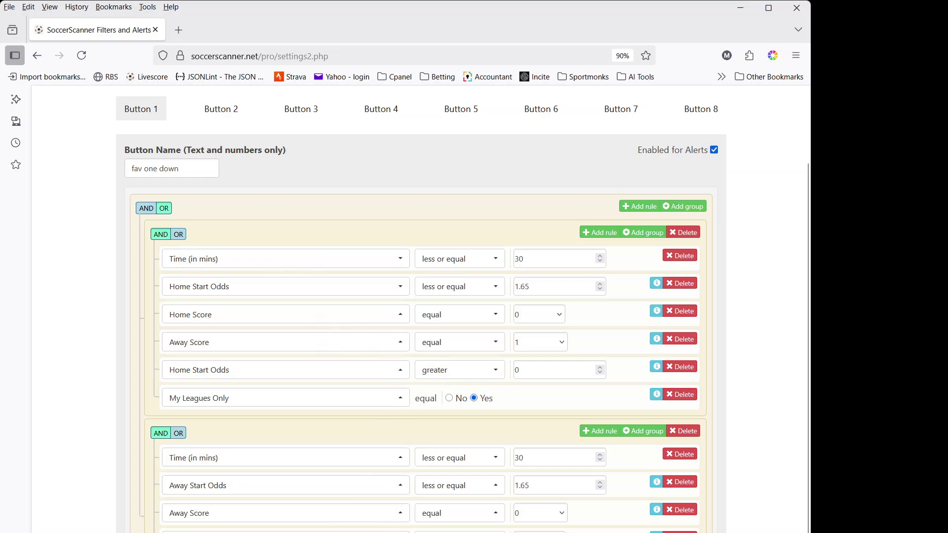
scroll(372, 405, "up", 2)
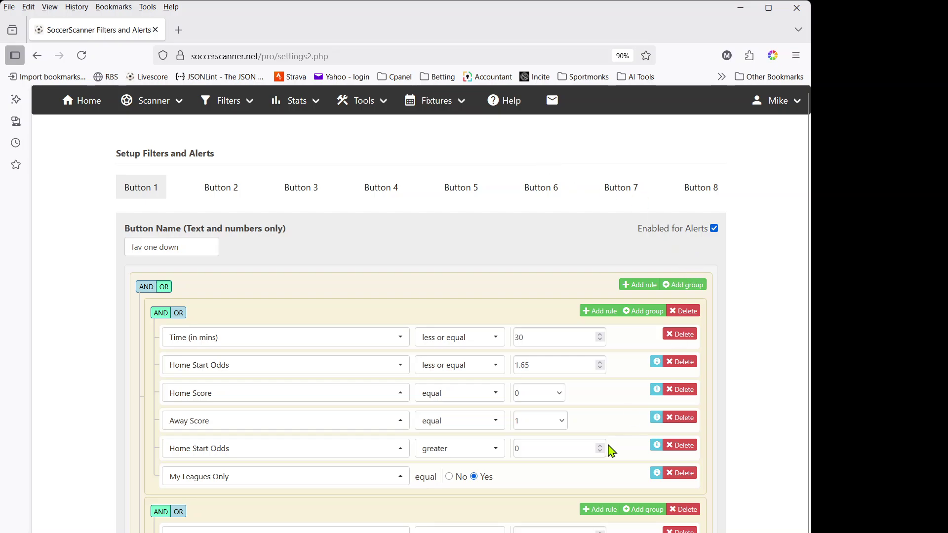
left_click(698, 194)
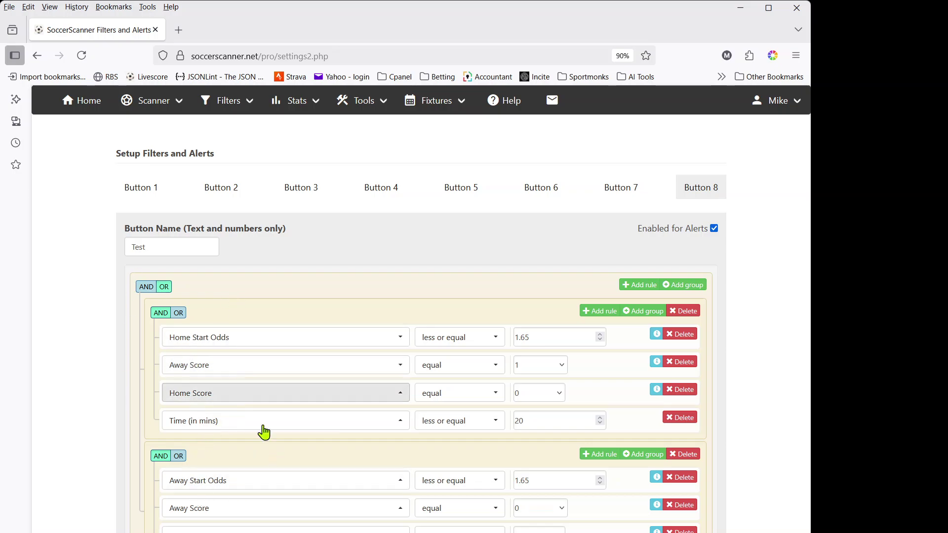
Switch the Test filter's top-level join to AND, then back to OR, and confirm the save.
left_click(143, 288)
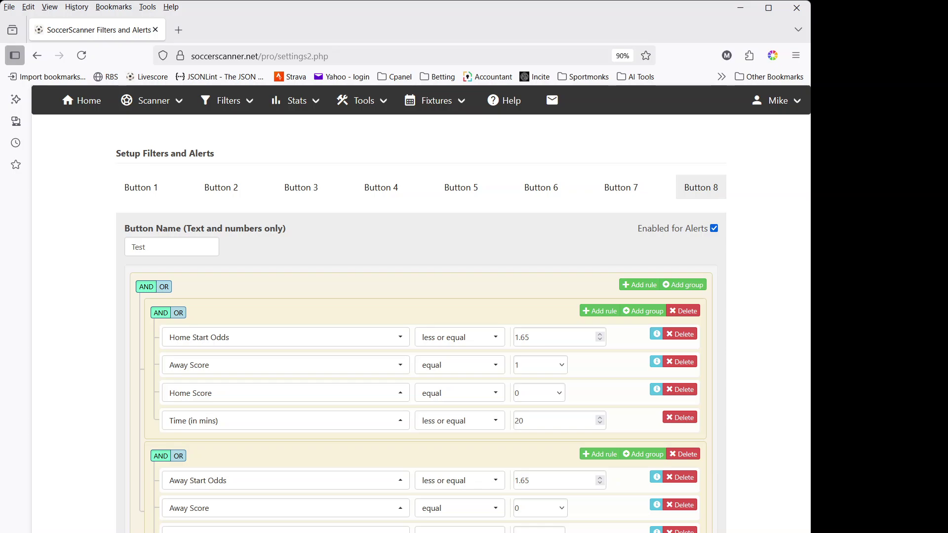
scroll(421, 309, "down", 1)
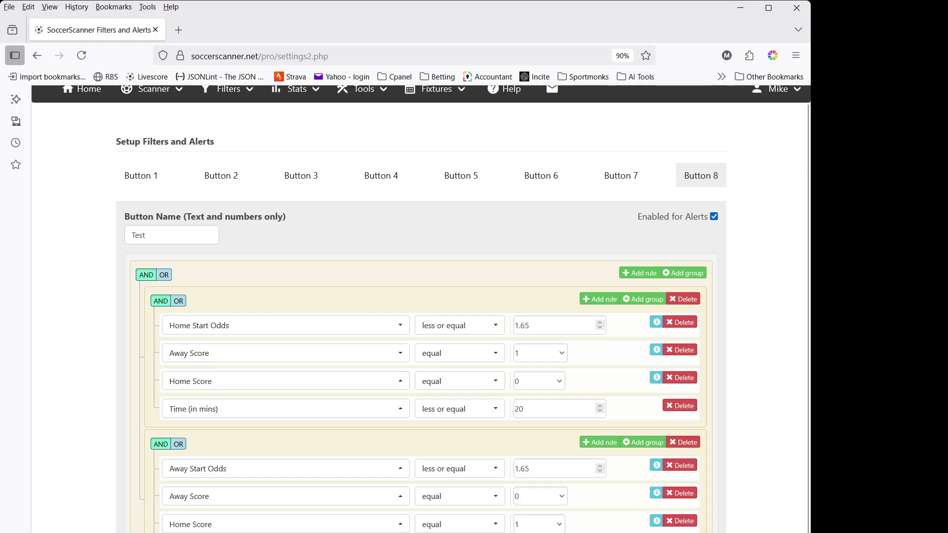
left_click(164, 274)
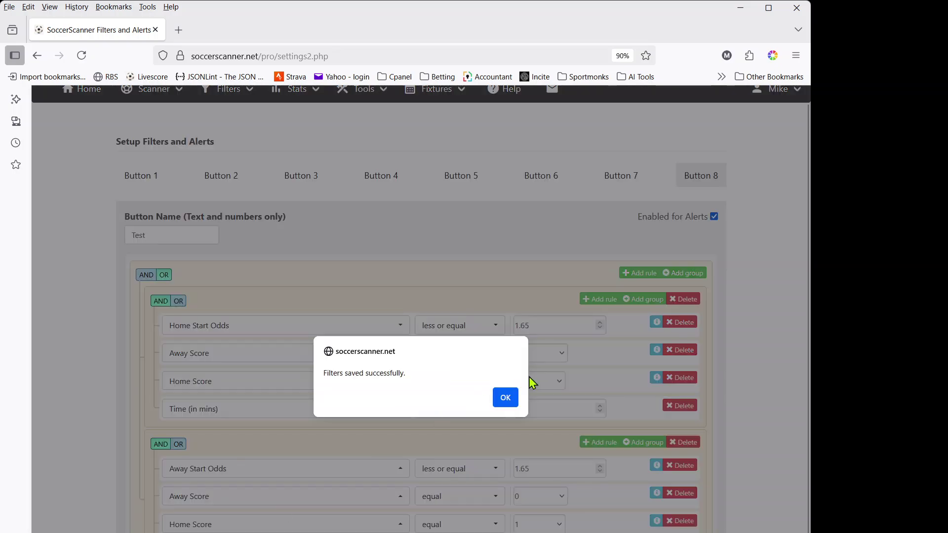
left_click(506, 401)
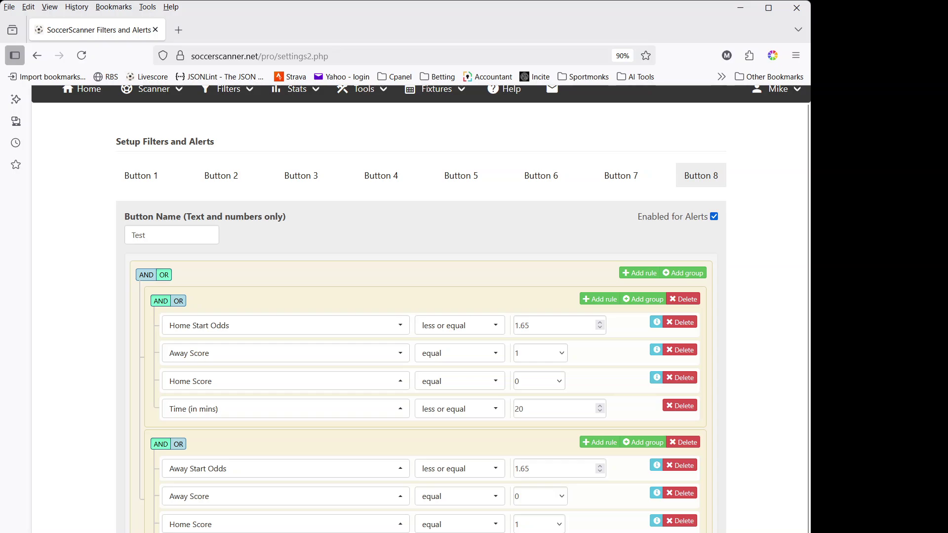
scroll(421, 308, "up", 1)
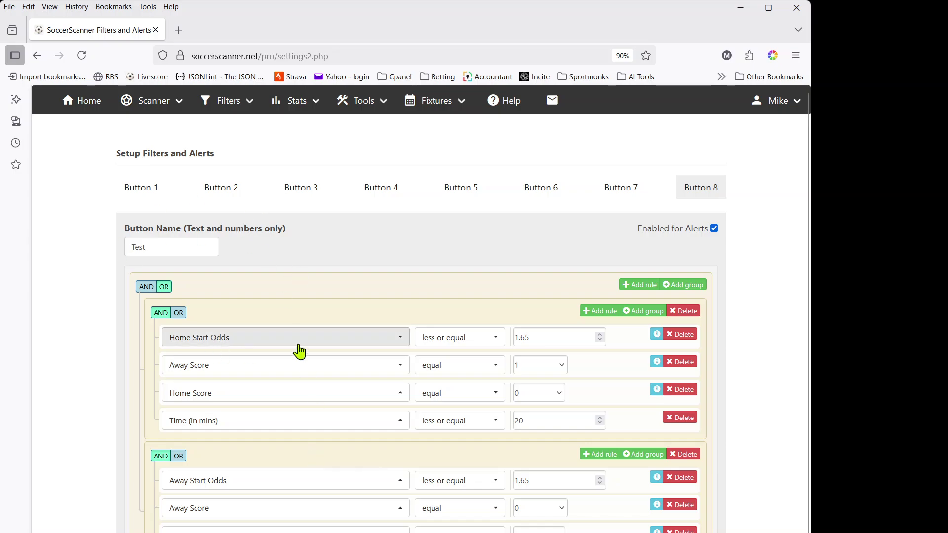
left_click(264, 337)
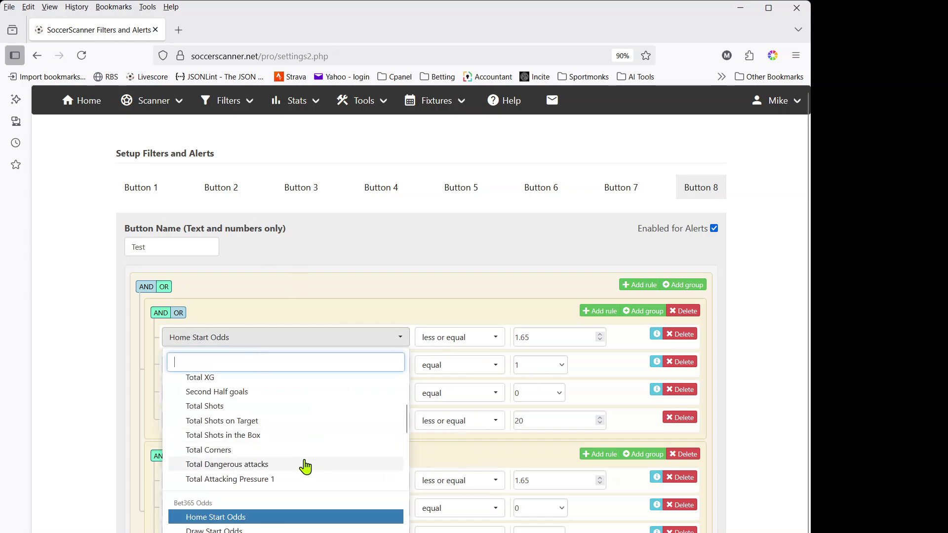
scroll(306, 467, "down", 15)
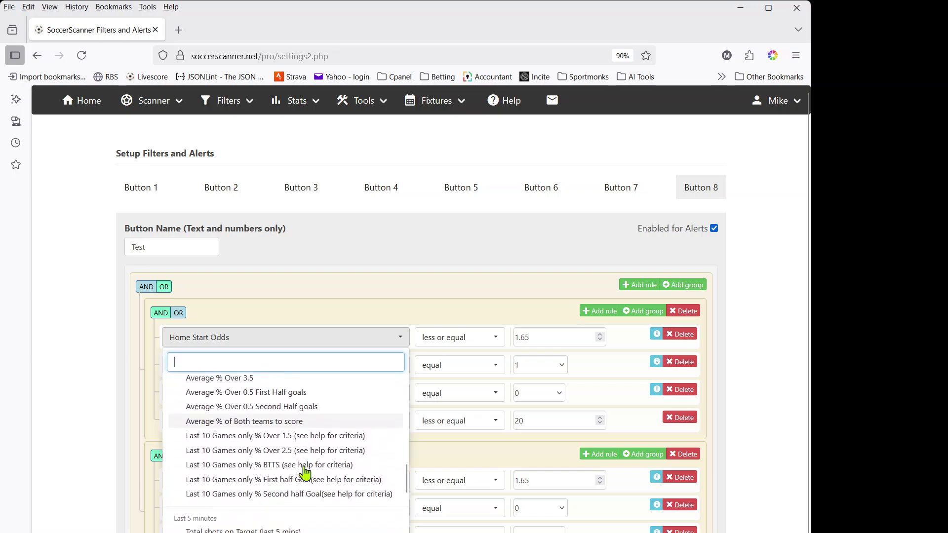
scroll(305, 473, "down", 15)
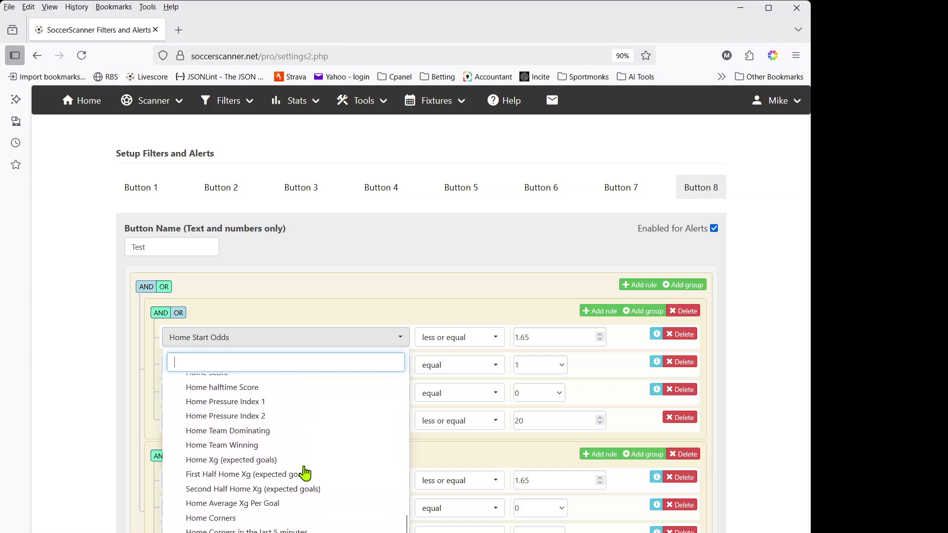
scroll(306, 473, "down", 8)
scroll(305, 473, "down", 15)
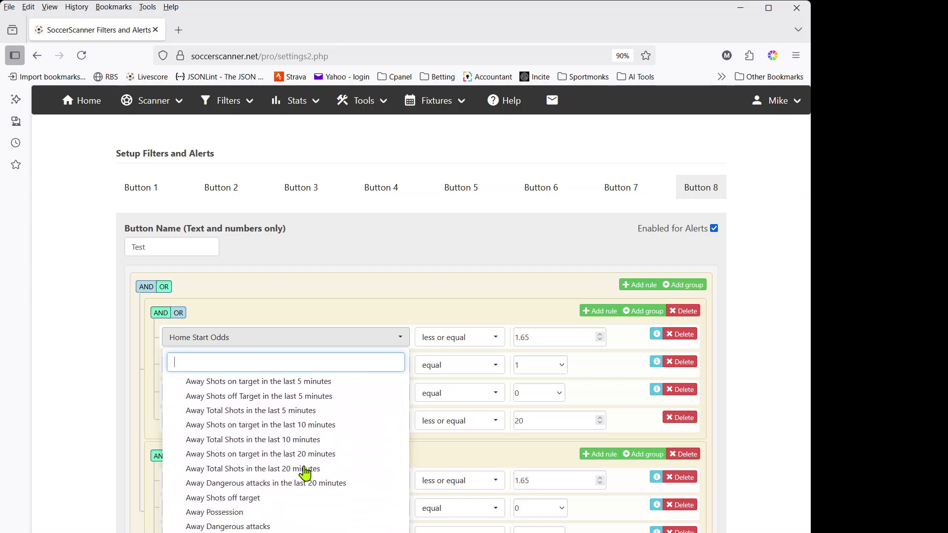
scroll(305, 472, "down", 15)
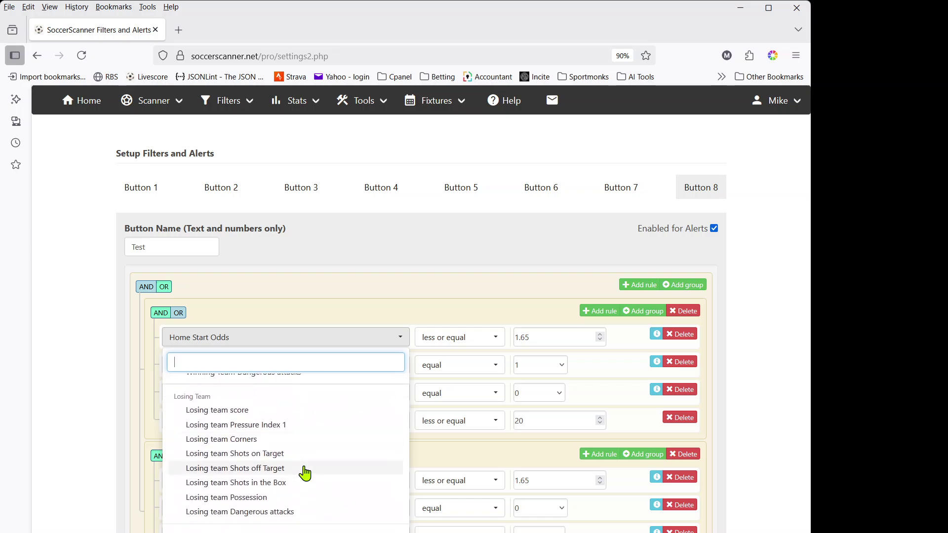
scroll(304, 472, "up", 15)
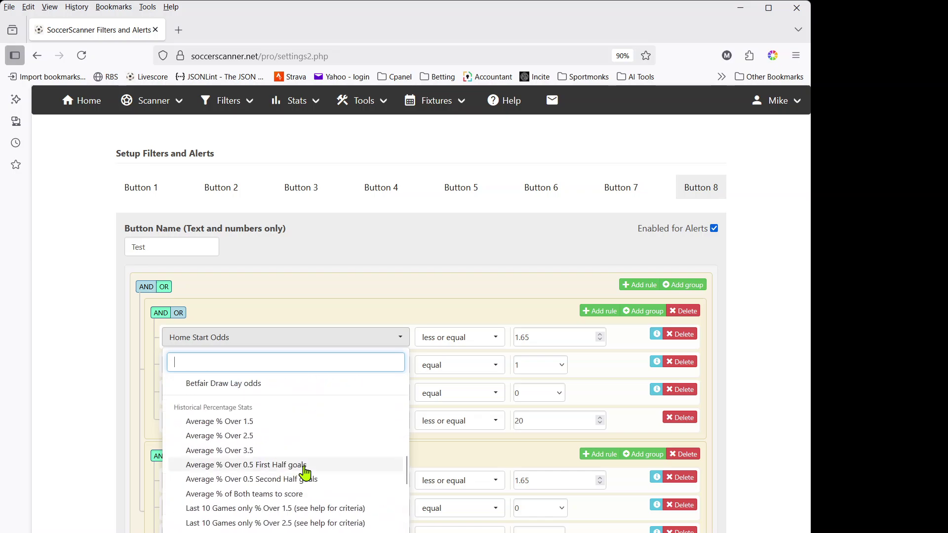
scroll(305, 471, "up", 5)
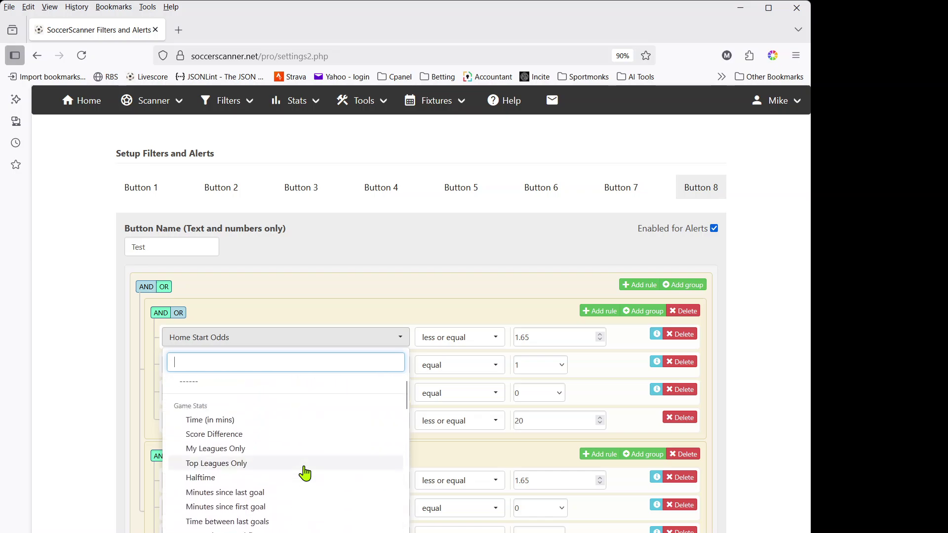
left_click(291, 302)
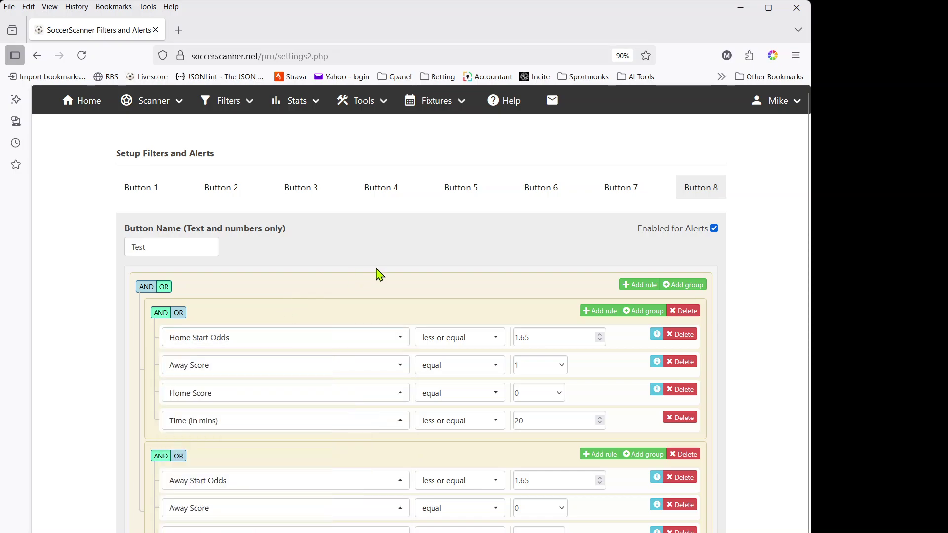